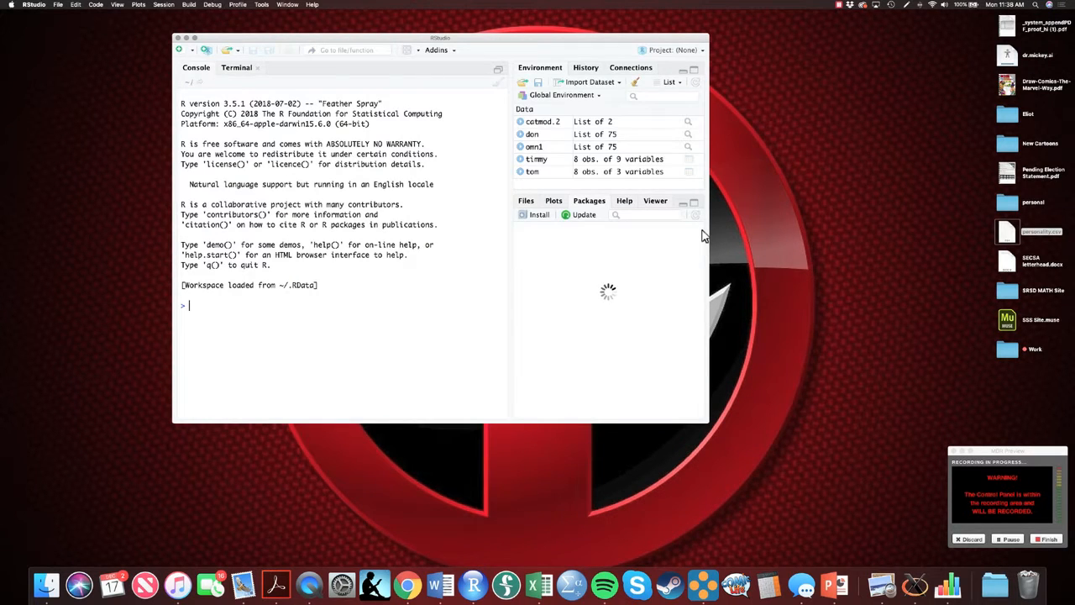
Step: Load the Rcmdr and RcmdrMisc packages from the installed packages list
left_click_drag(704, 237, 702, 377)
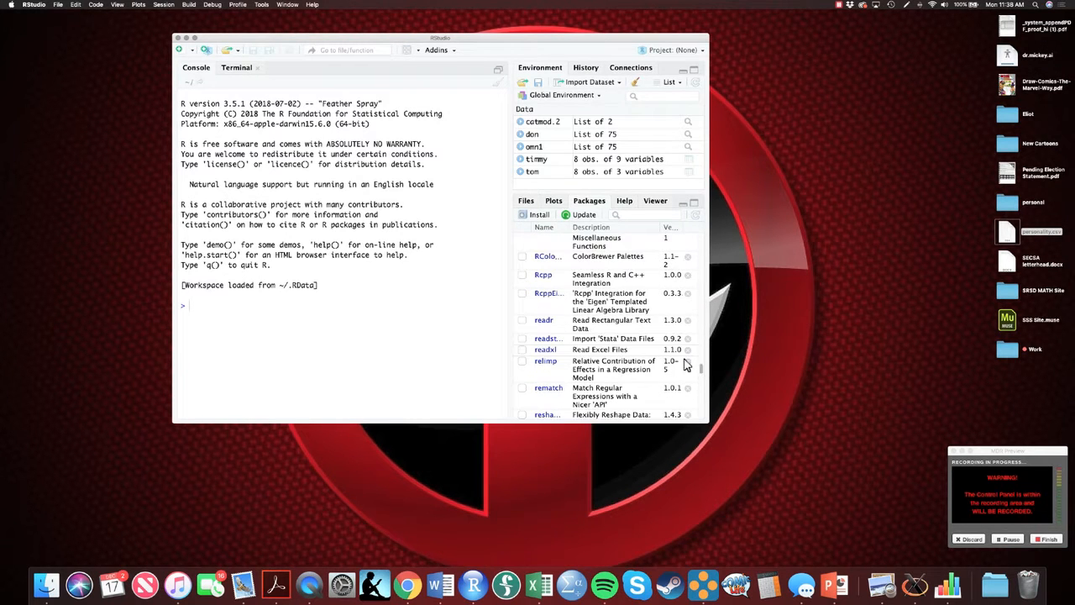
scroll(585, 332, "down", 1)
scroll(586, 332, "up", 2)
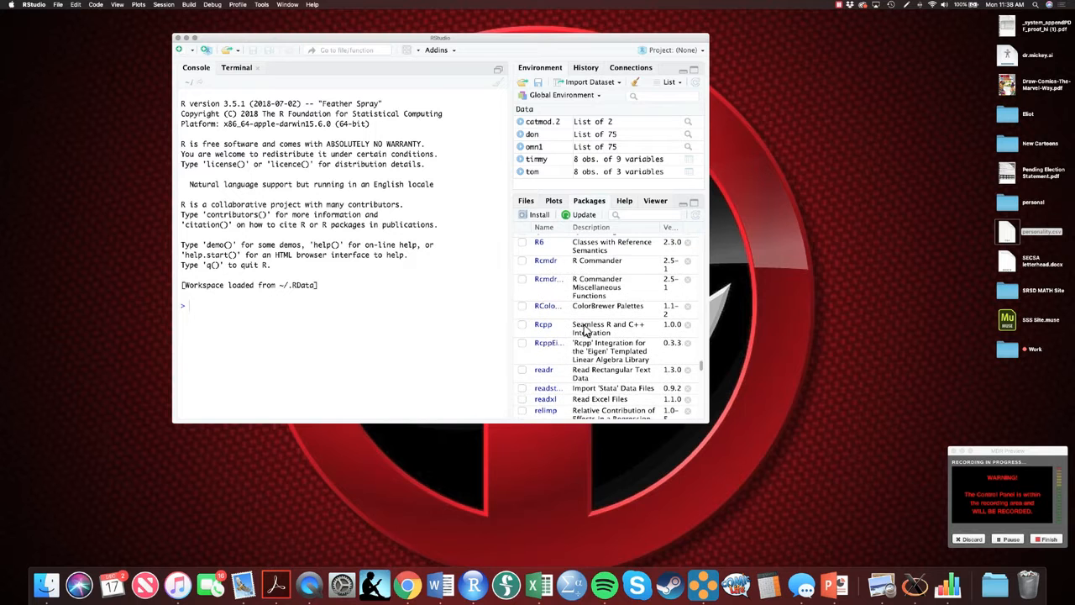
left_click(522, 260)
left_click(522, 280)
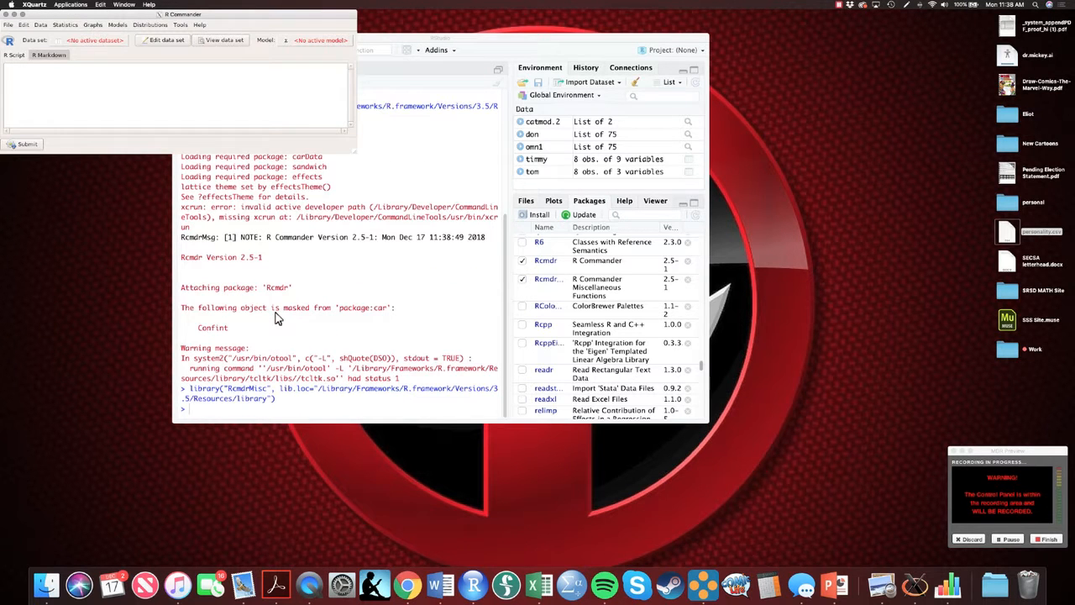
Step: In R Commander, import the text file personality.csv from the Desktop as the active data set
left_click_drag(180, 15, 433, 139)
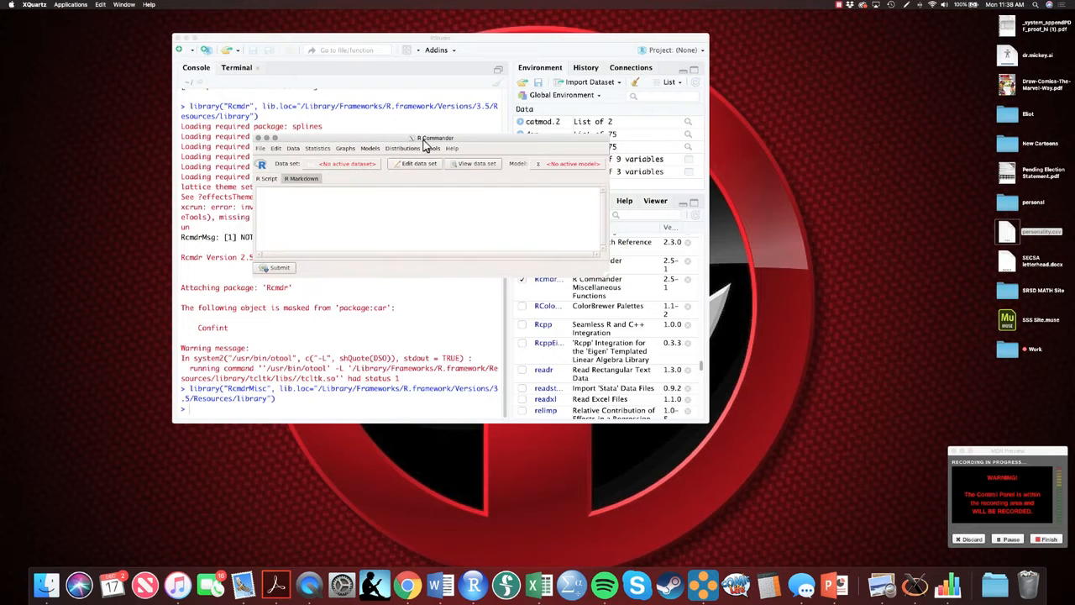
left_click(293, 149)
mouse_move(327, 203)
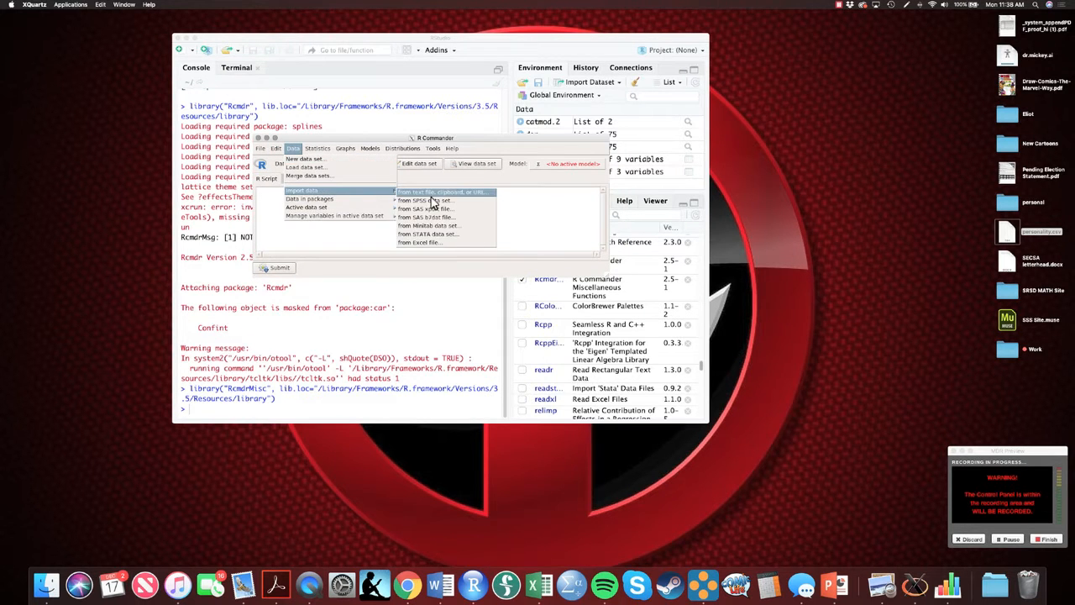
left_click(424, 193)
left_click(322, 242)
left_click(385, 299)
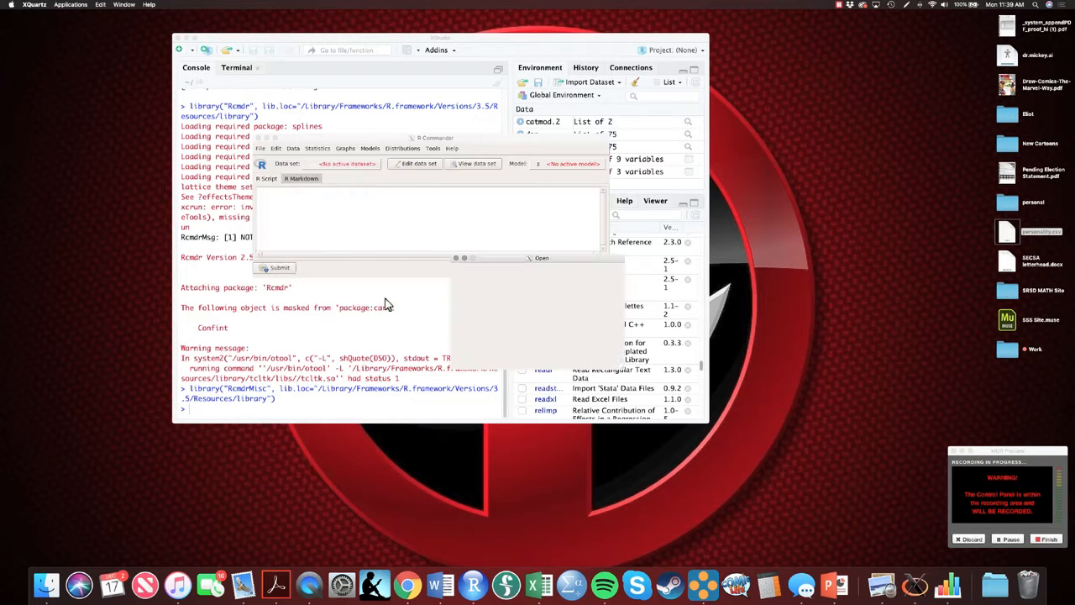
left_click_drag(471, 338, 521, 341)
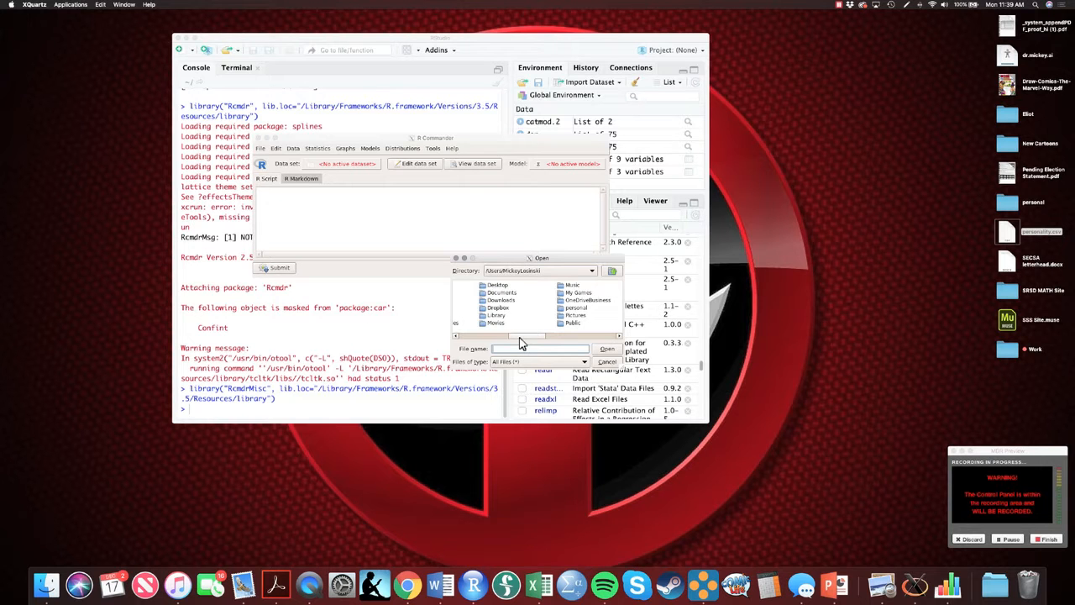
double_click(494, 286)
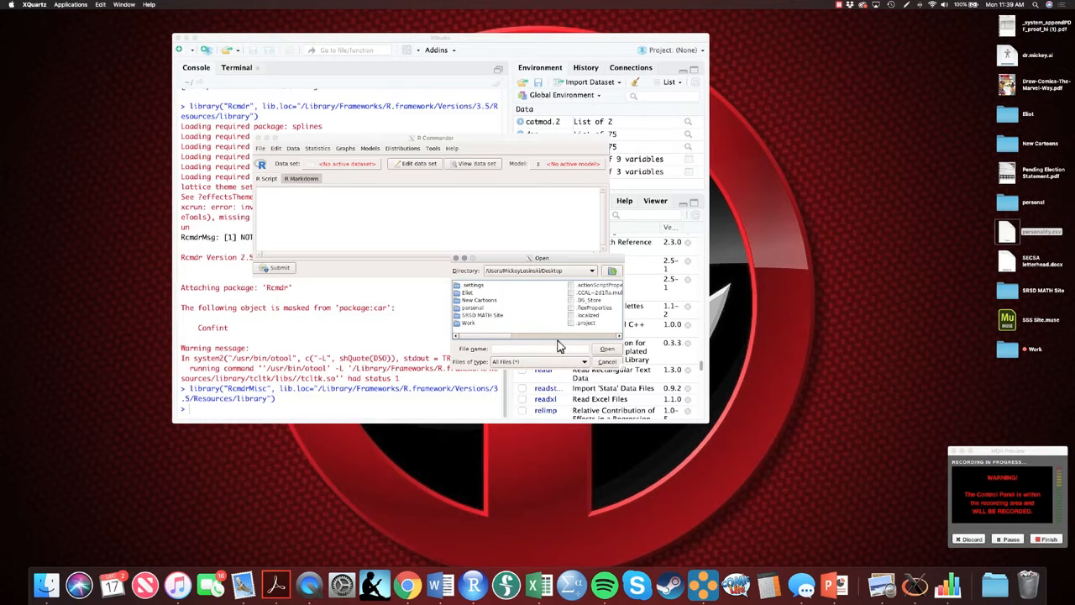
left_click_drag(497, 338, 556, 344)
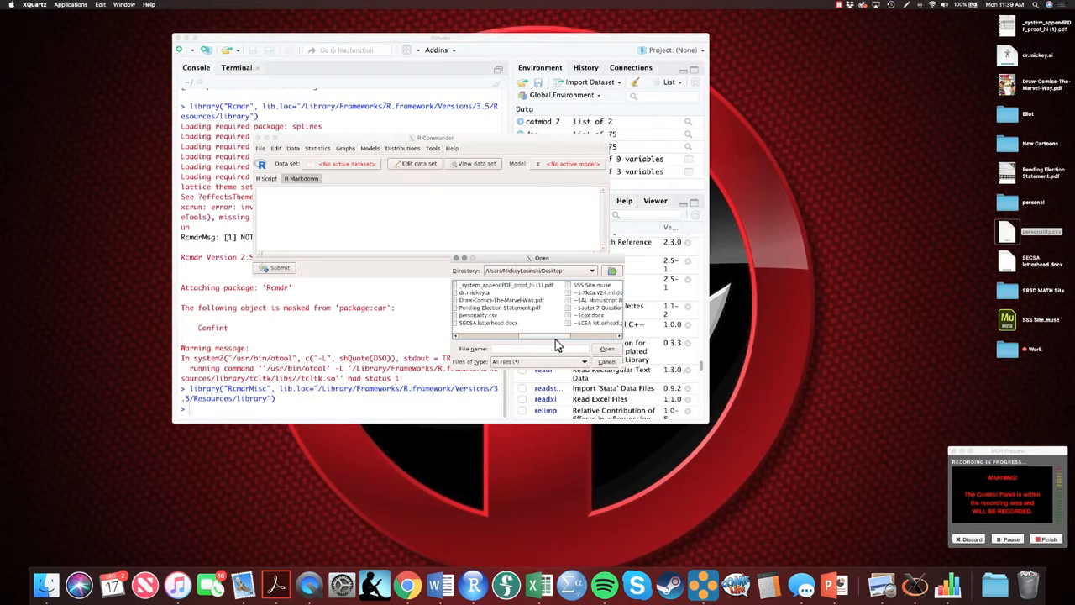
left_click(478, 315)
left_click(606, 351)
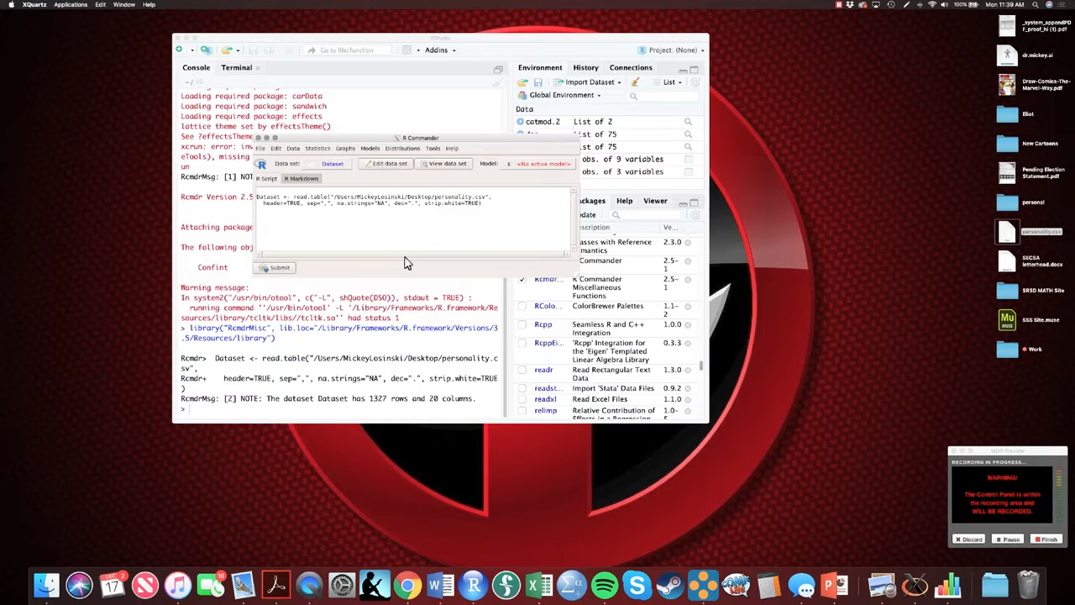
Step: View the imported data set in its own window, enlarge it, and close it
left_click(446, 165)
left_click_drag(871, 102, 353, 84)
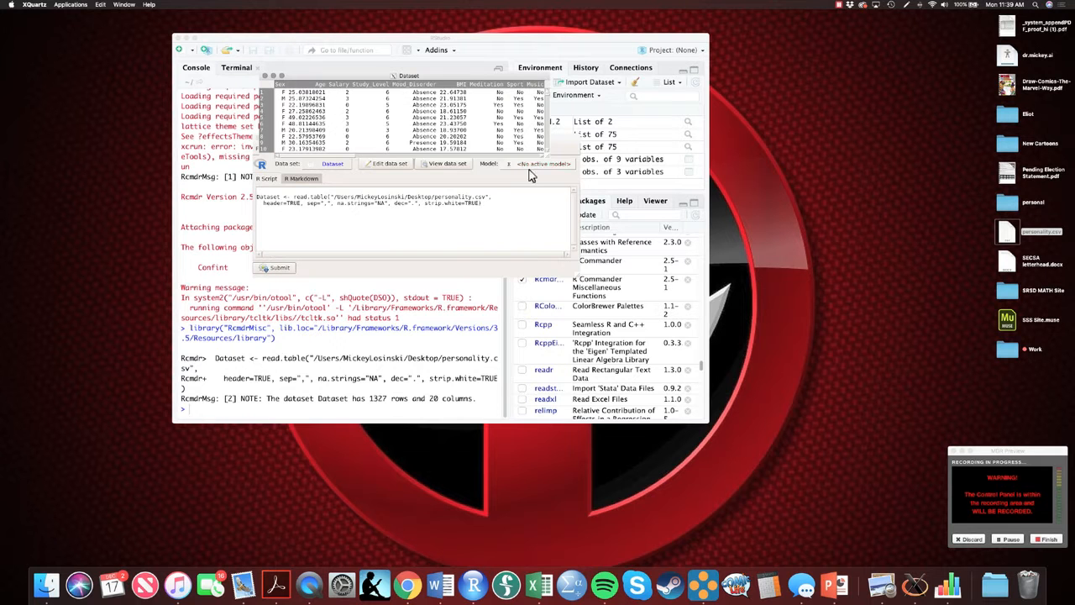
left_click_drag(549, 157, 668, 315)
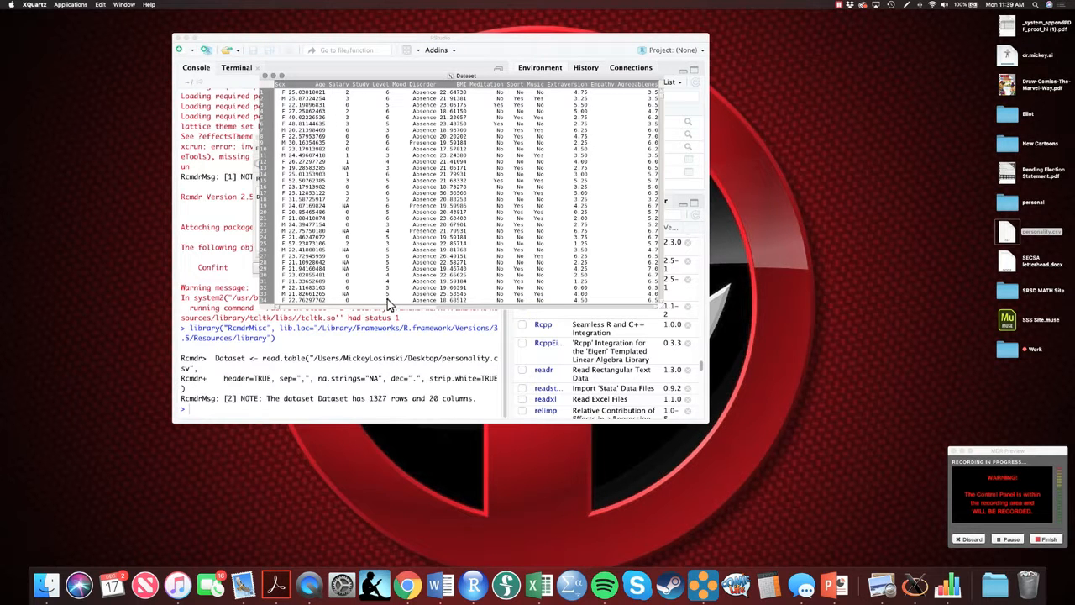
left_click(266, 75)
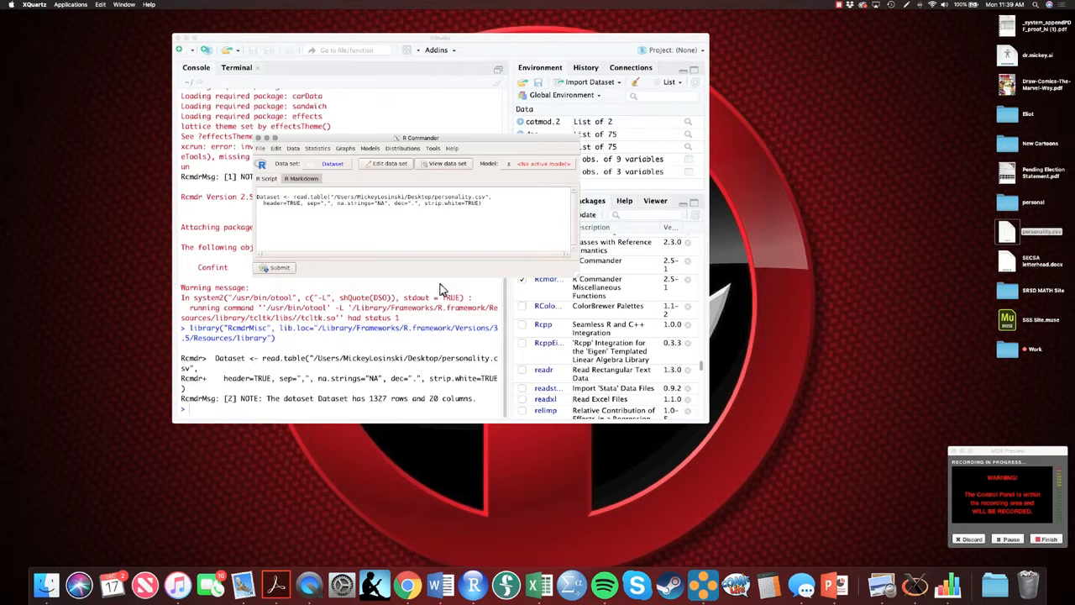
Step: Compute numerical summaries of BMI with skewness and kurtosis added to the statistics
left_click(314, 149)
mouse_move(317, 163)
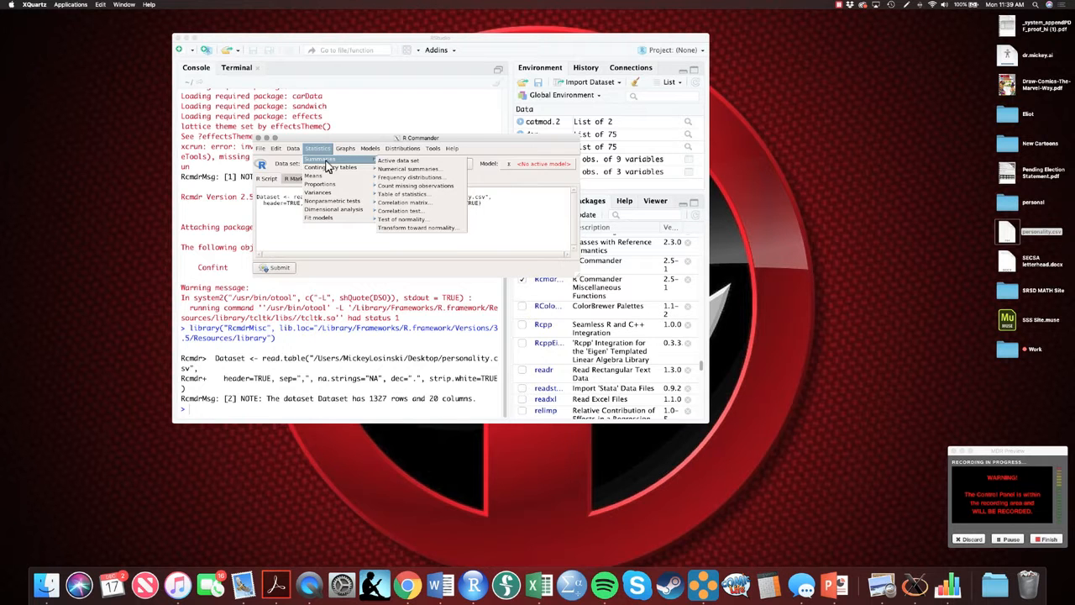
left_click(403, 168)
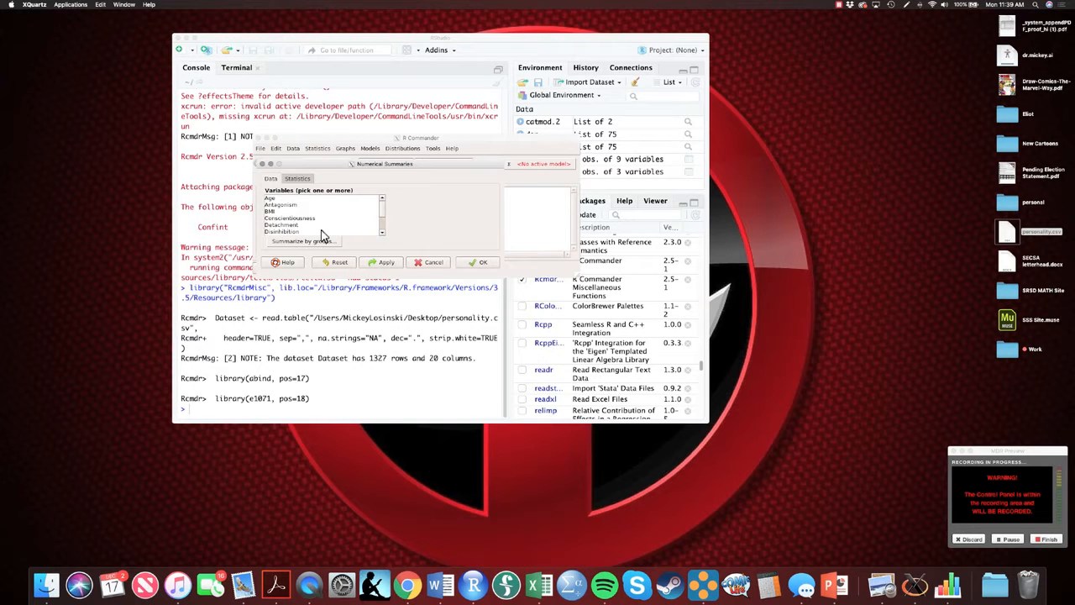
left_click(283, 222)
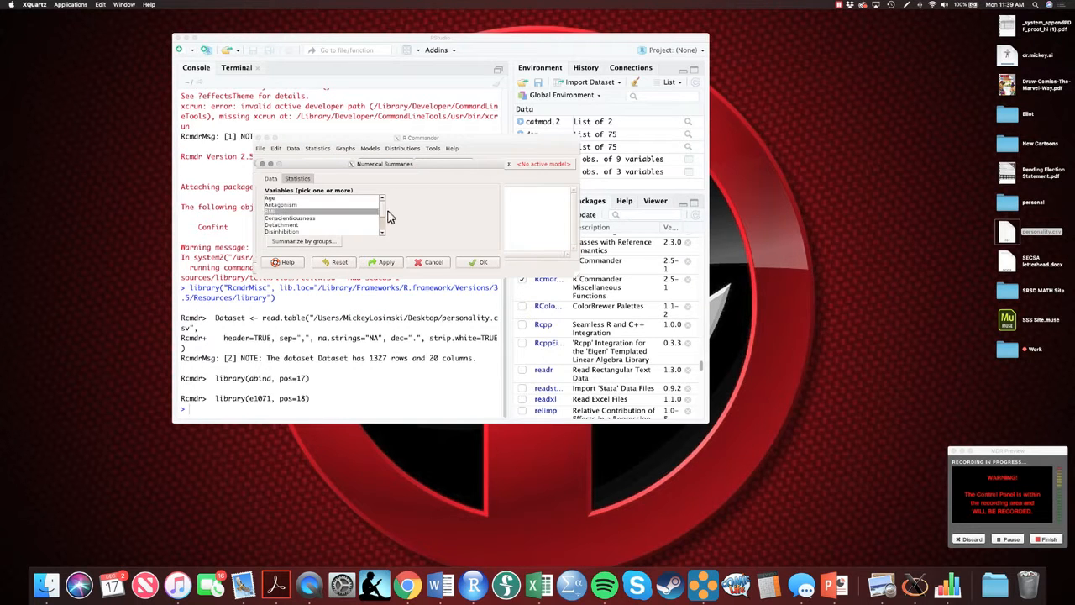
left_click(299, 179)
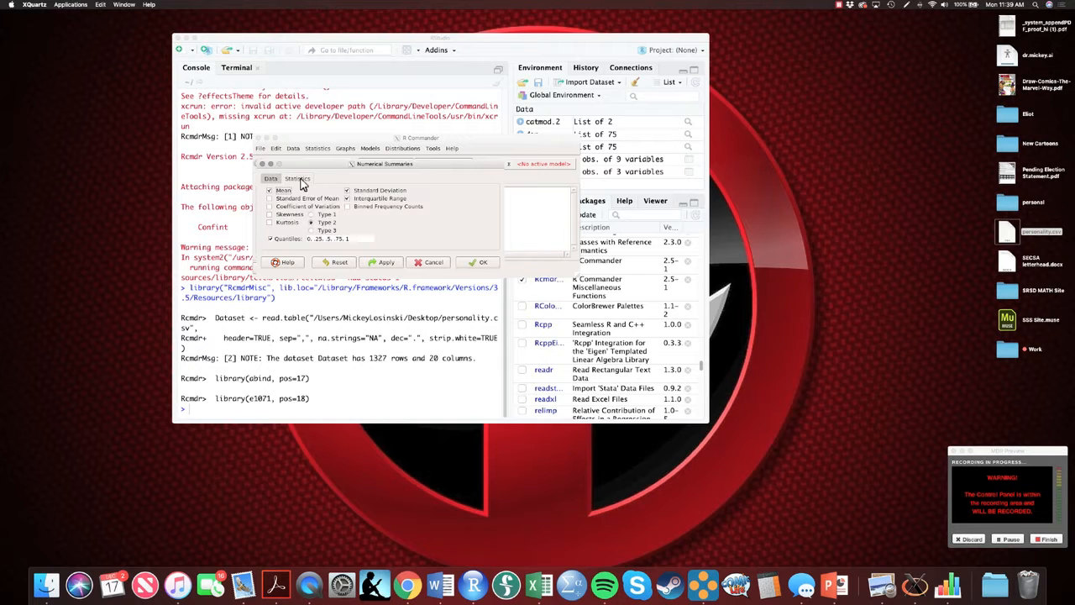
left_click(269, 214)
left_click(269, 223)
left_click(477, 263)
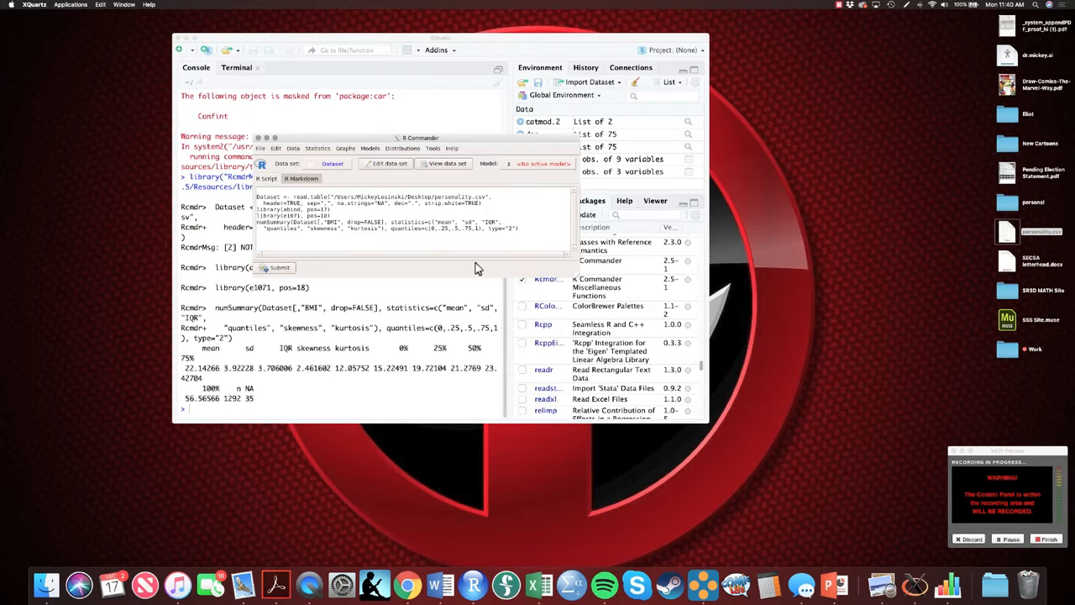
Step: Enlarge the RStudio window and highlight the kurtosis value in the summary output
left_click_drag(342, 136, 727, 62)
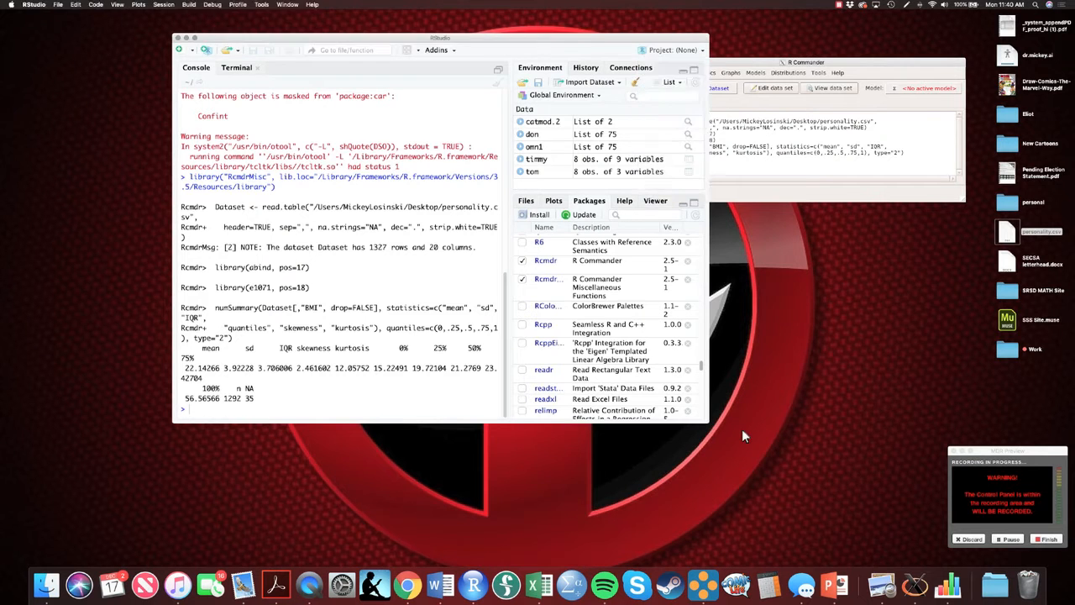
left_click_drag(705, 425, 997, 472)
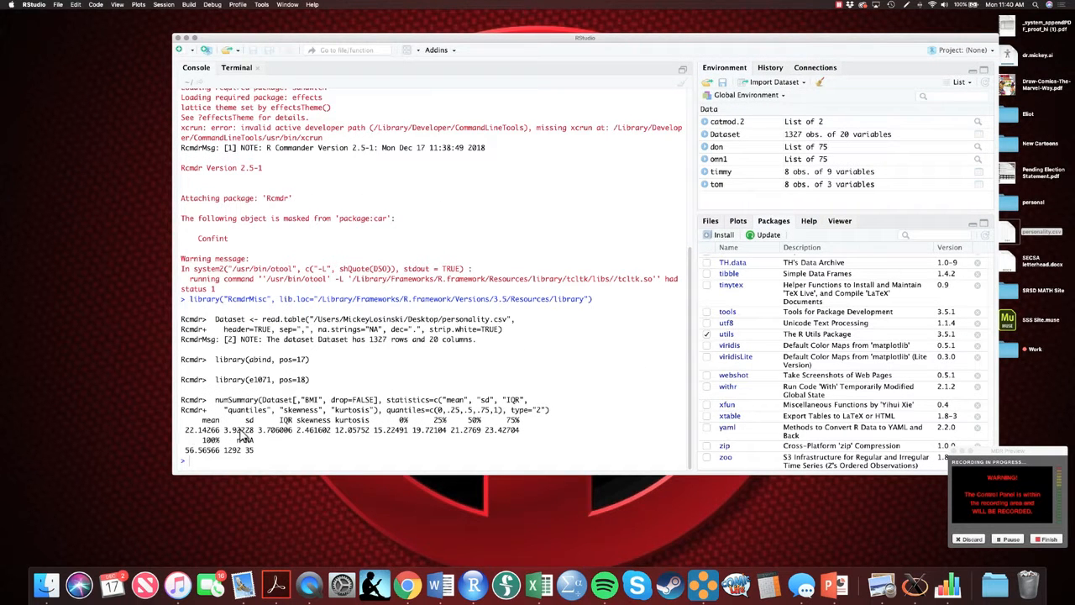
left_click_drag(223, 430, 367, 432)
left_click(299, 434)
left_click_drag(563, 44, 405, 43)
left_click(848, 69)
left_click_drag(874, 67, 452, 33)
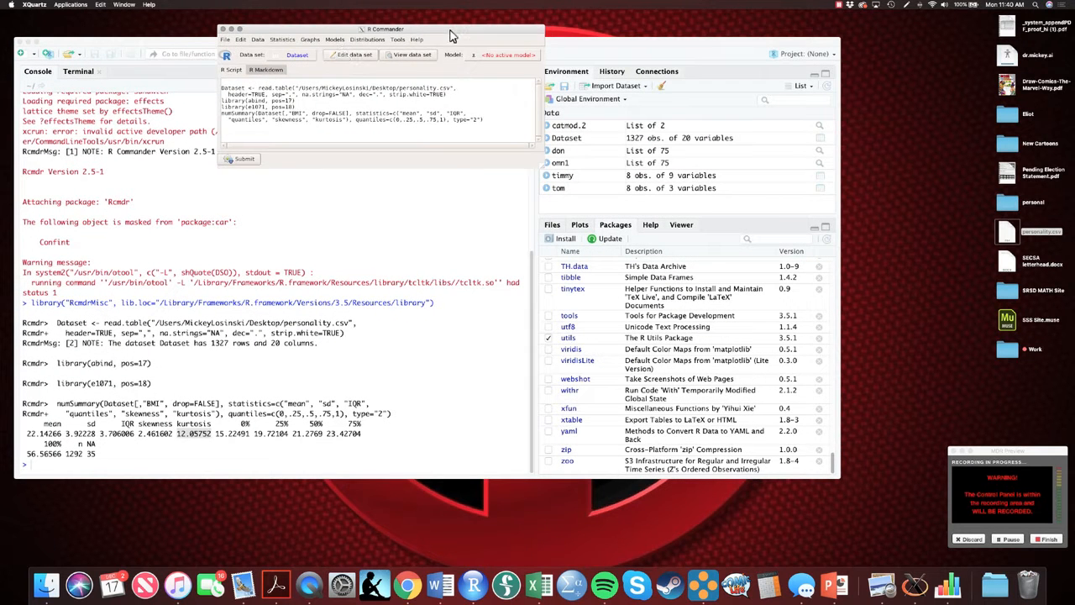
Step: Standardize the BMI variable in the active data set
left_click(281, 40)
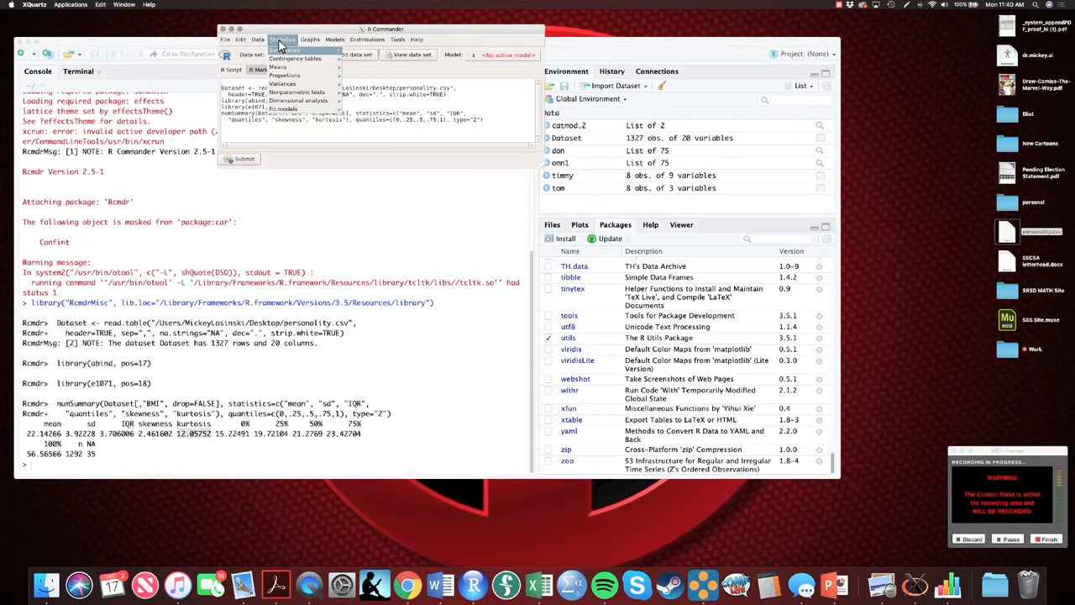
mouse_move(264, 45)
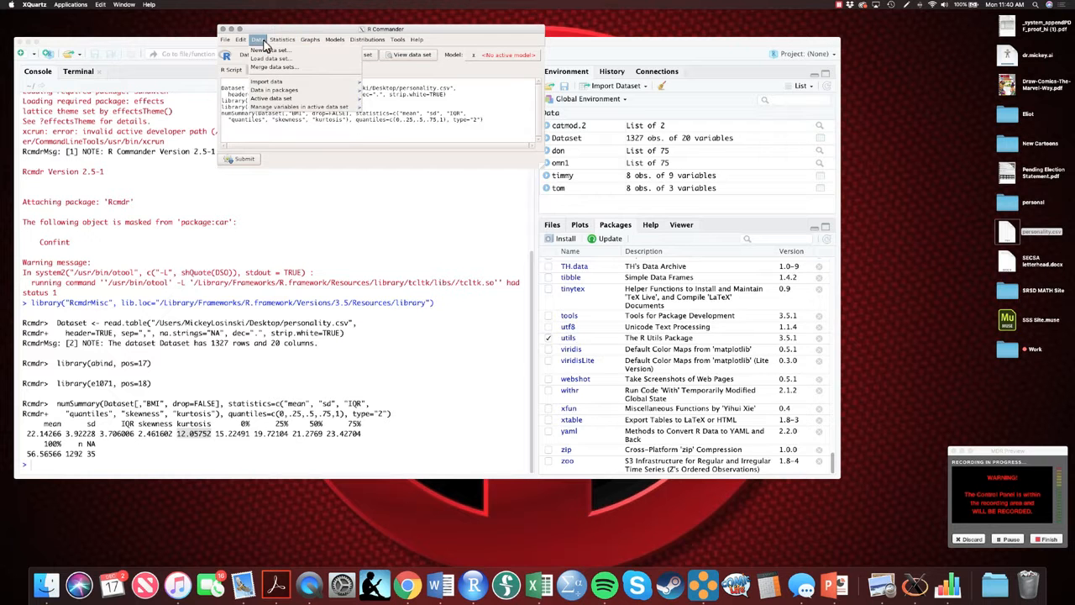
mouse_move(334, 114)
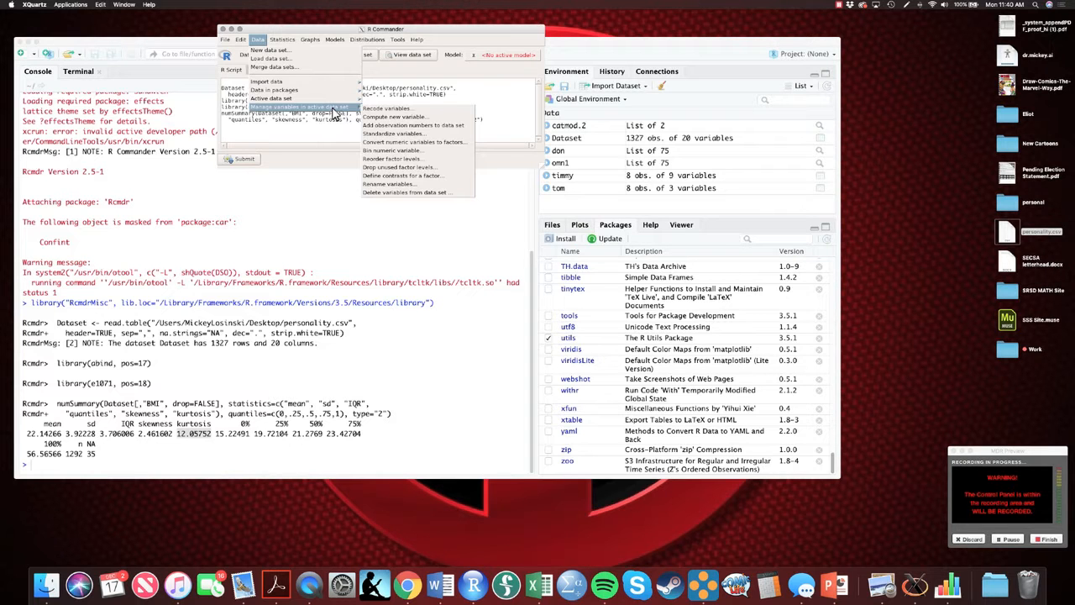
left_click(409, 133)
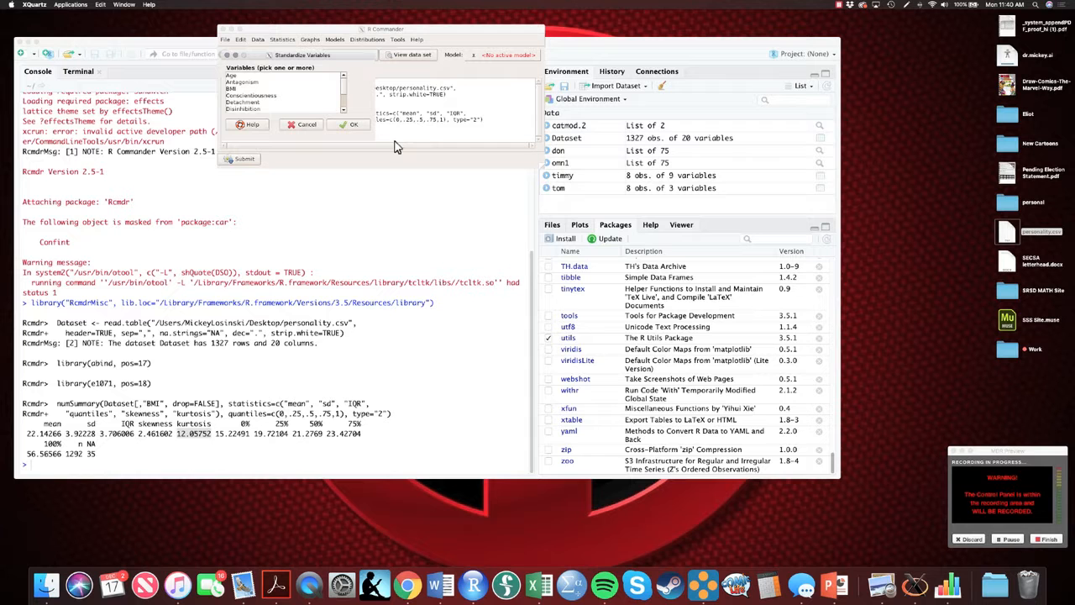
left_click(240, 88)
left_click(353, 124)
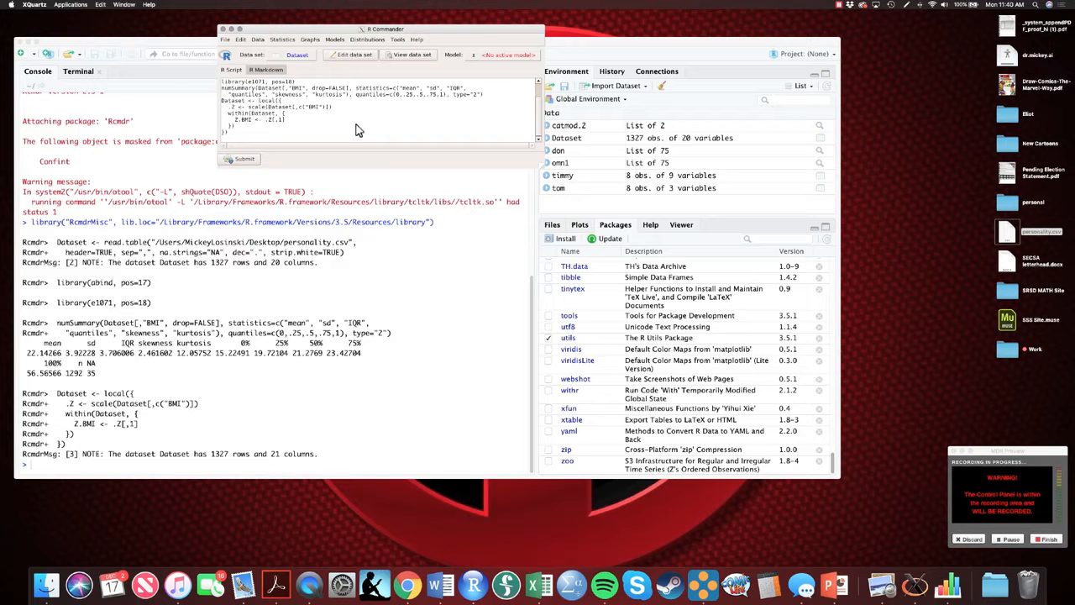
Step: Compute numerical summaries of the standardized variable Z.BMI
left_click(282, 40)
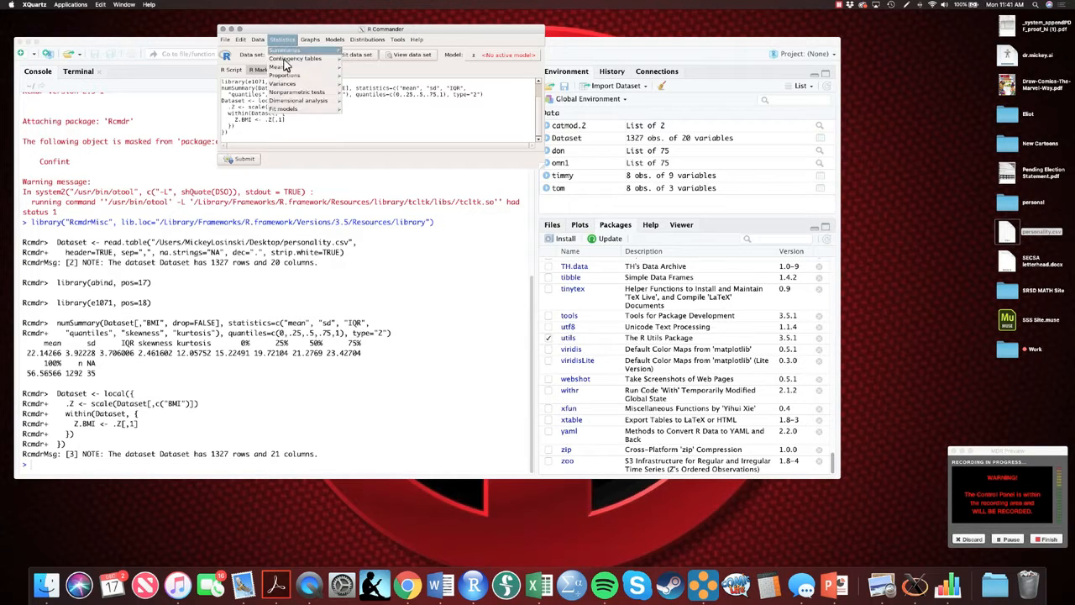
mouse_move(300, 54)
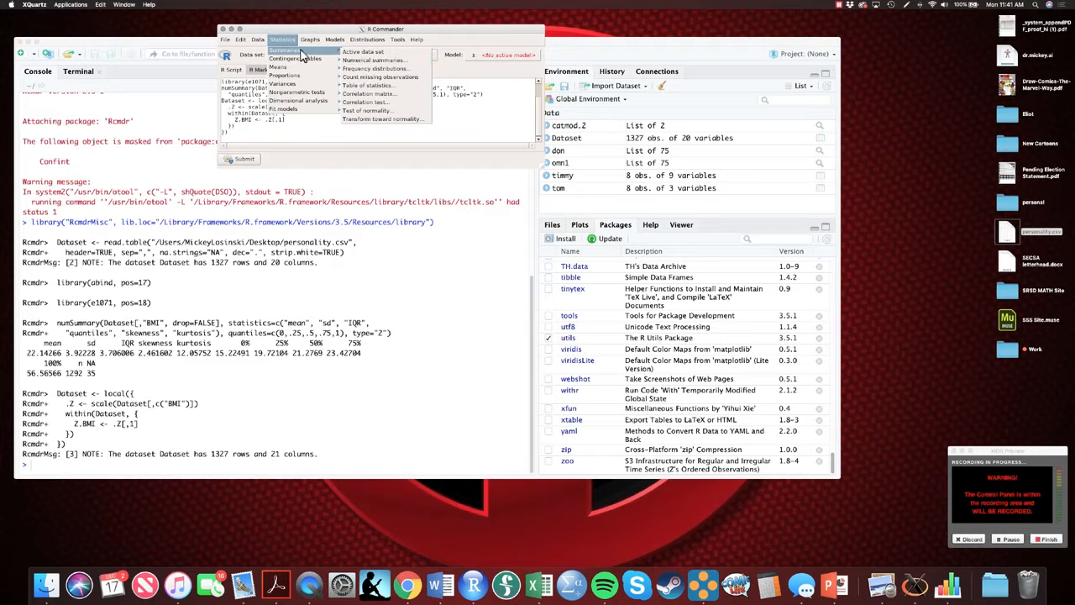
left_click(370, 60)
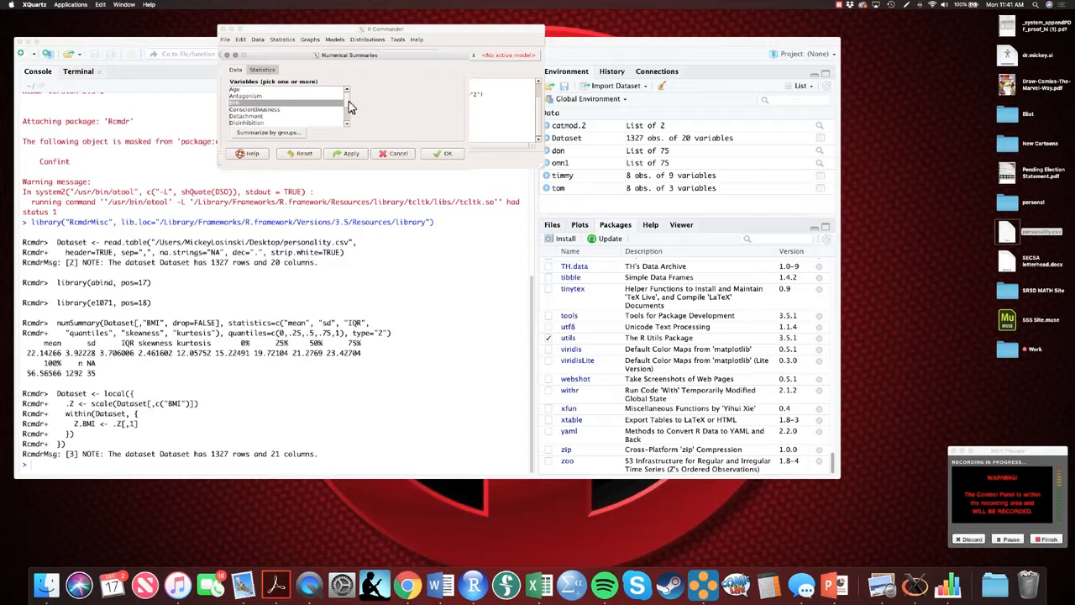
left_click_drag(348, 100, 345, 124)
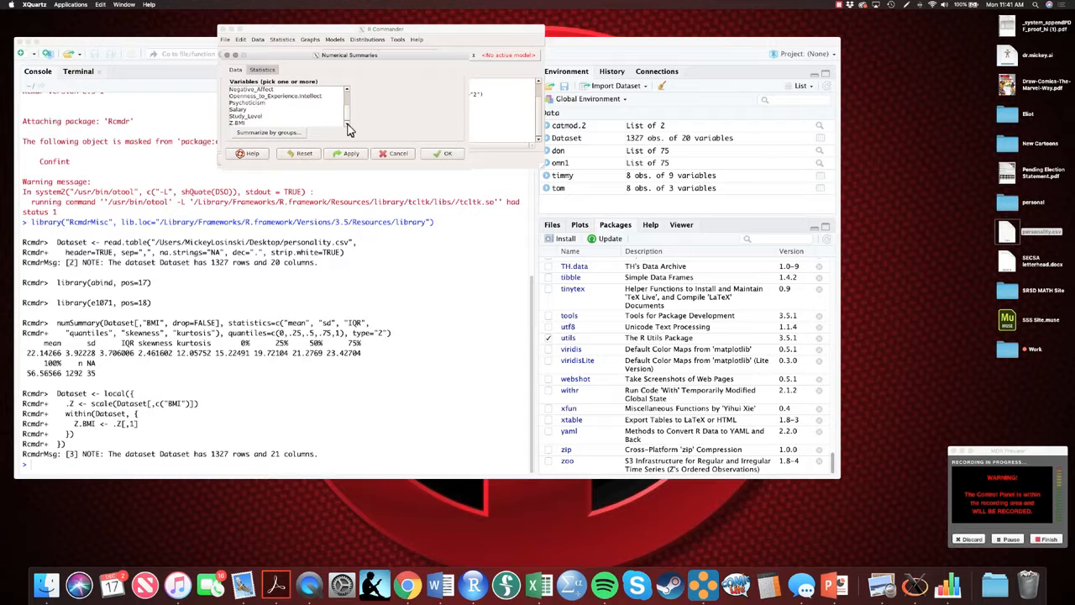
left_click(238, 125)
left_click(445, 154)
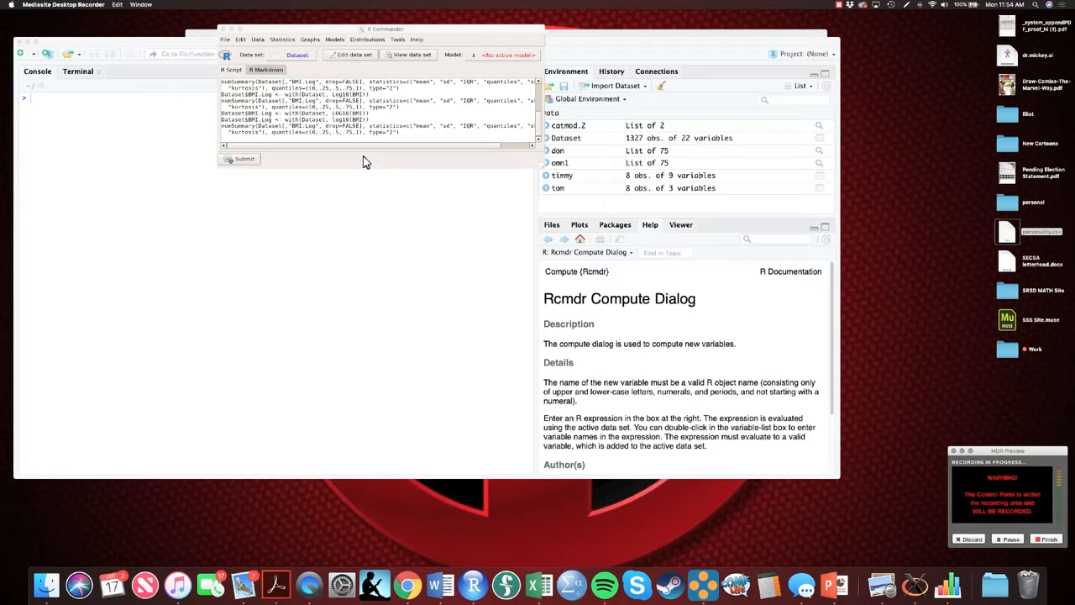
Step: Recompute the variable BMI.Log as log10(BMI), overwriting the existing BMI.Log variable
left_click(275, 42)
left_click(257, 42)
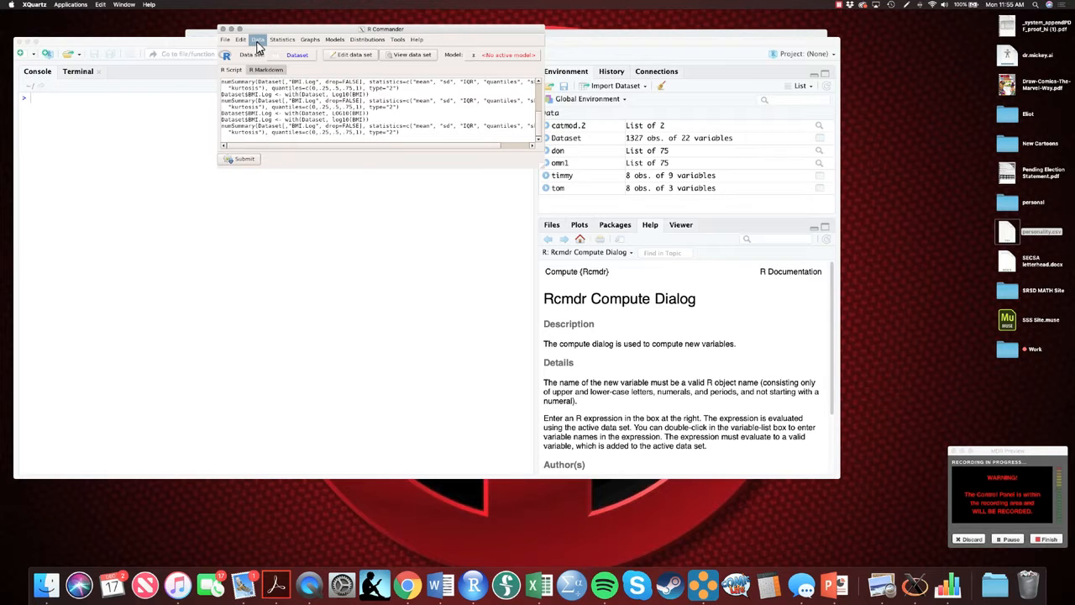
mouse_move(294, 107)
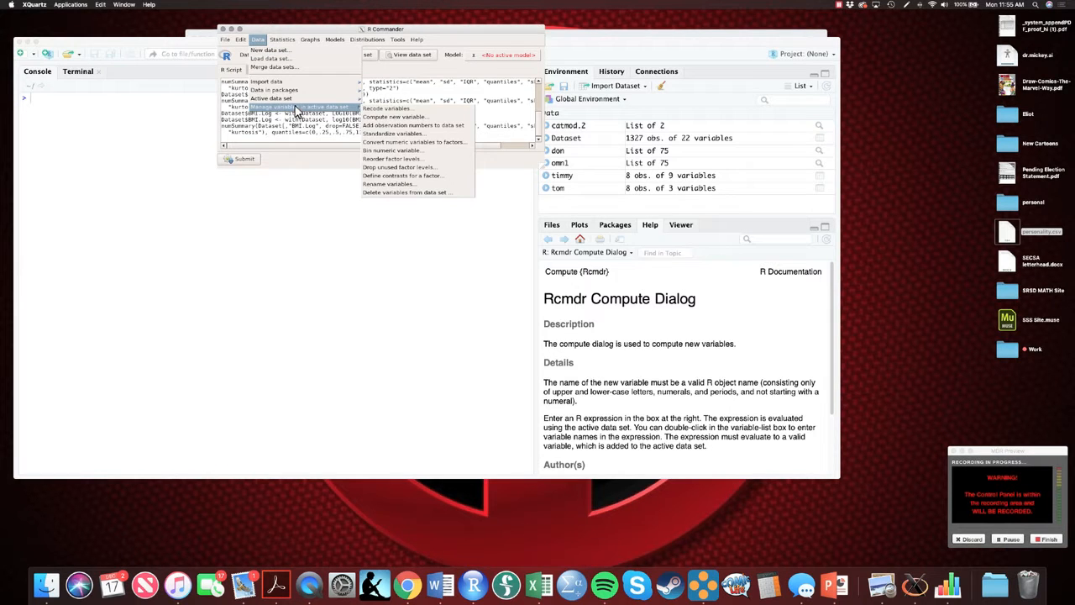
left_click(395, 117)
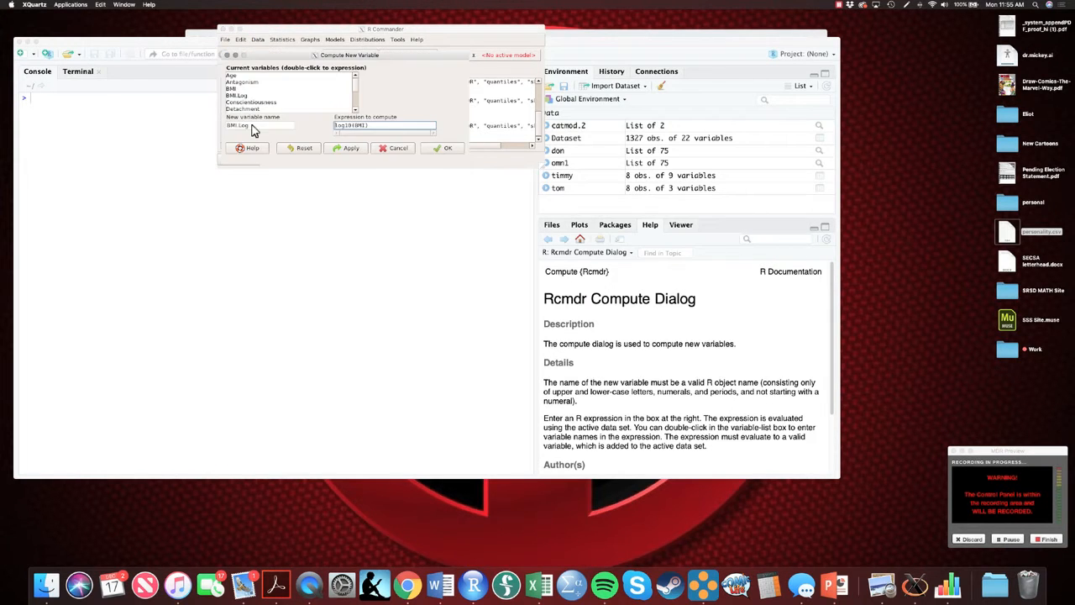
left_click_drag(251, 126, 220, 126)
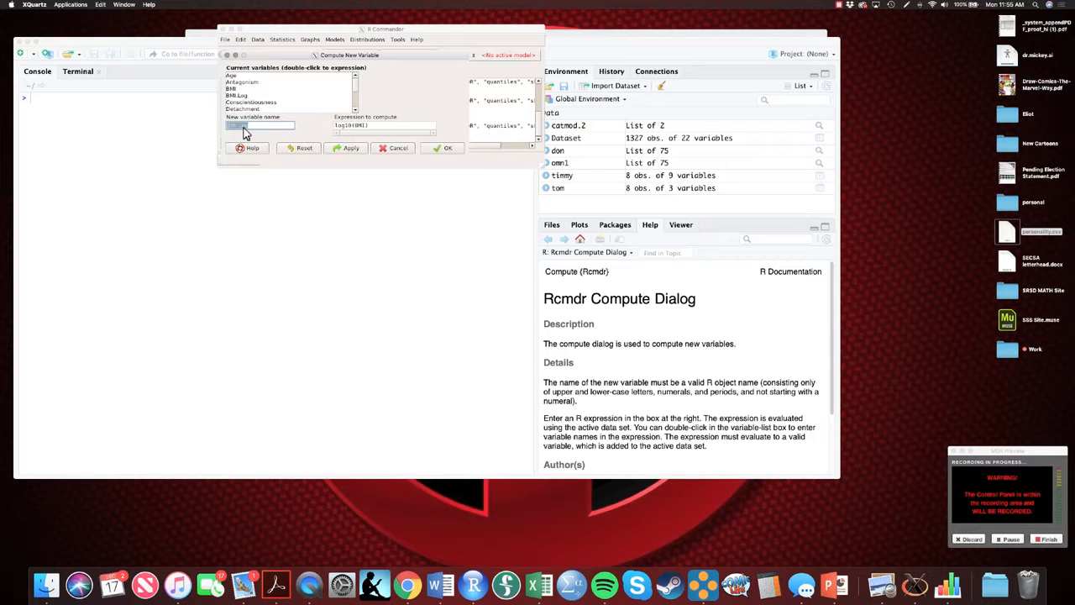
left_click_drag(374, 132, 323, 129)
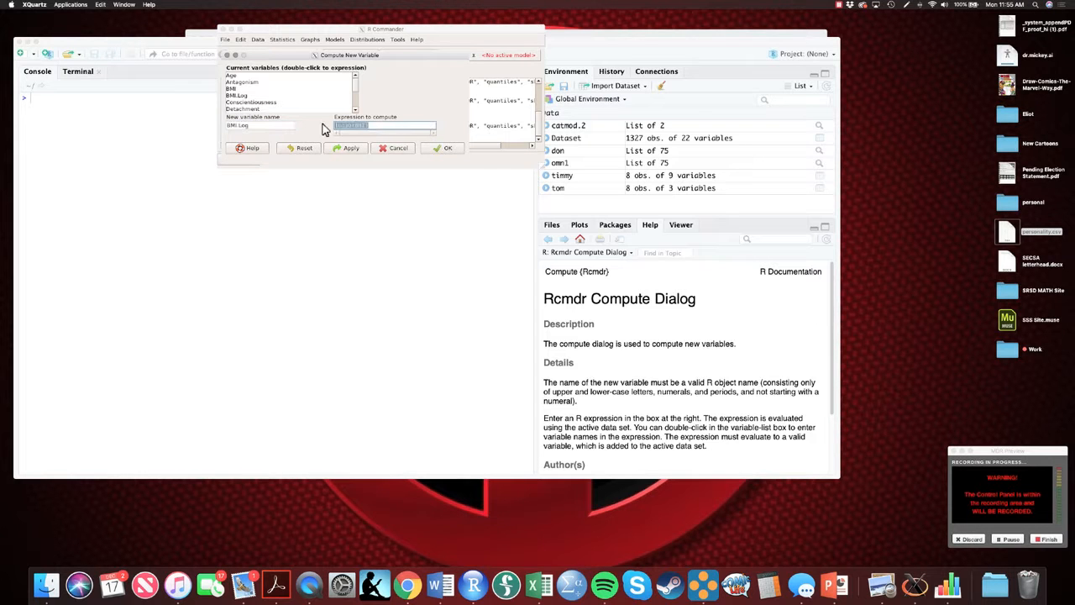
key("BackSpace")
left_click(440, 149)
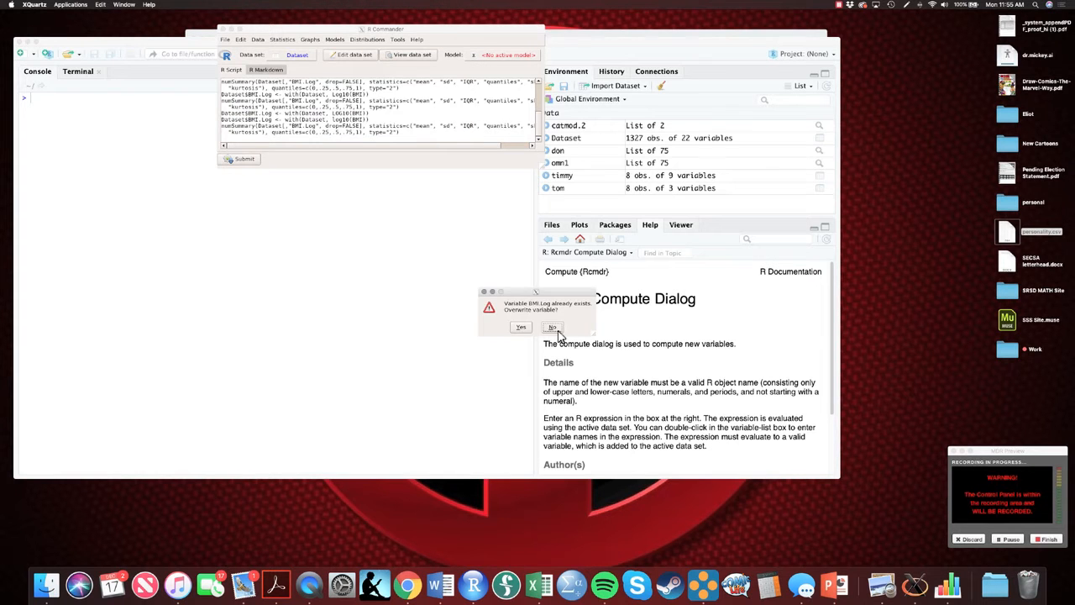
left_click(521, 327)
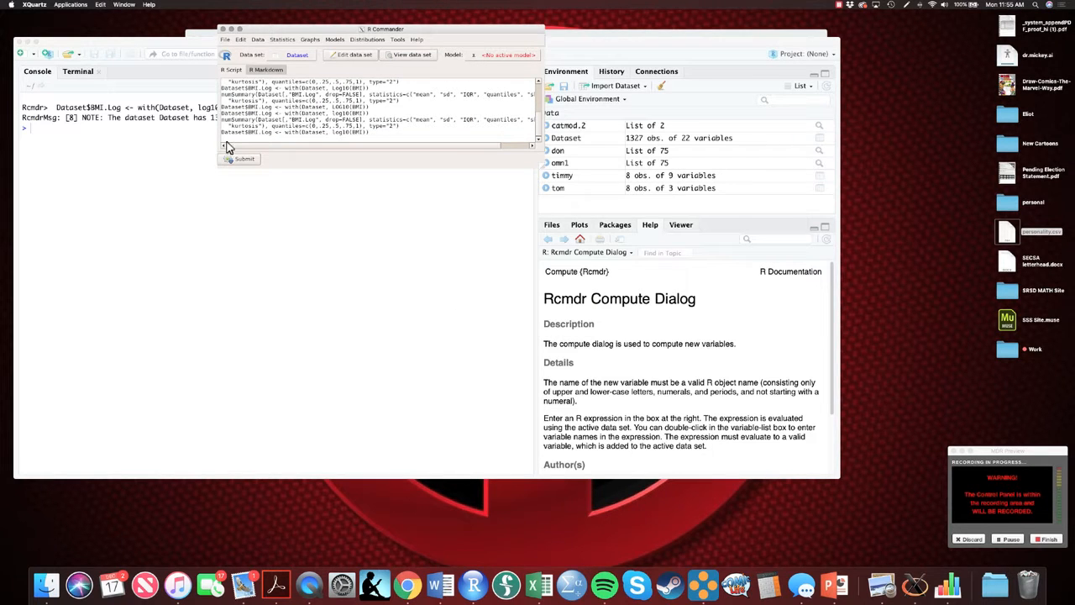
Step: Compute numerical summaries of BMI.Log and highlight its skewness value in the console output
left_click(282, 40)
mouse_move(293, 58)
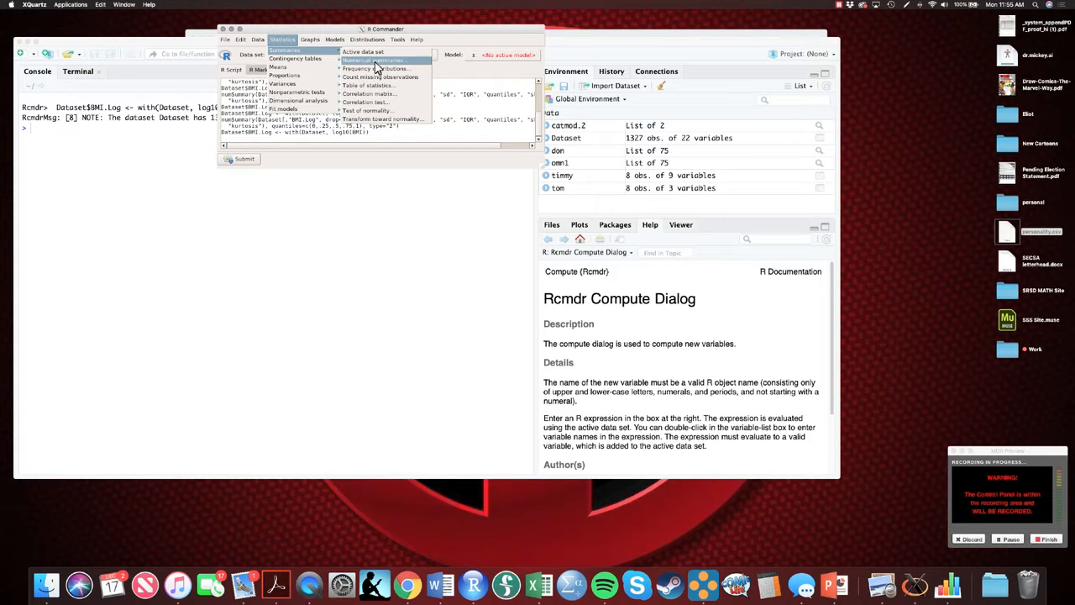
left_click(375, 67)
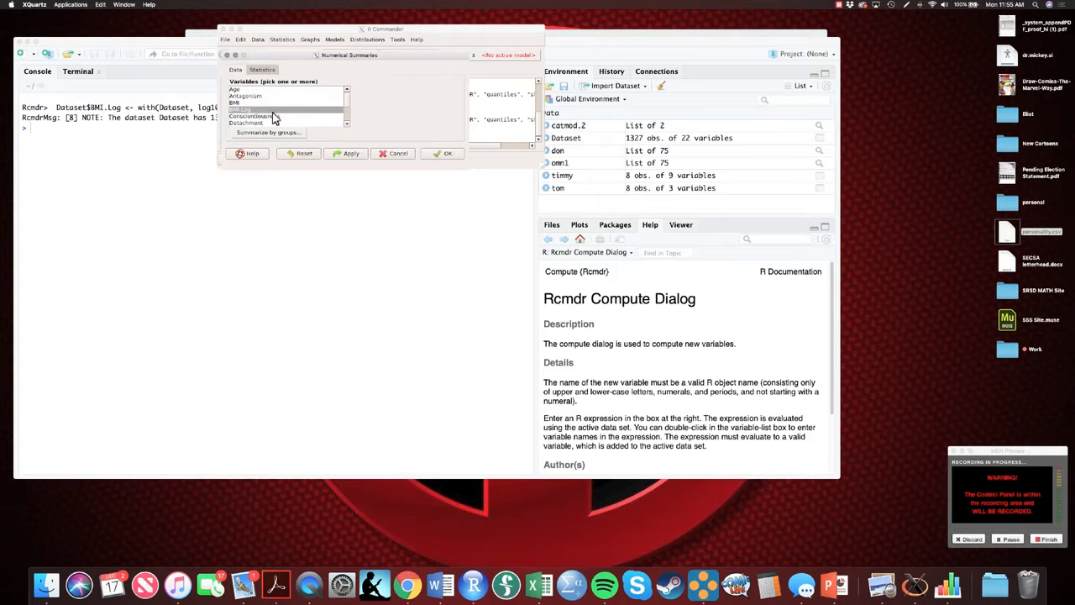
left_click(446, 154)
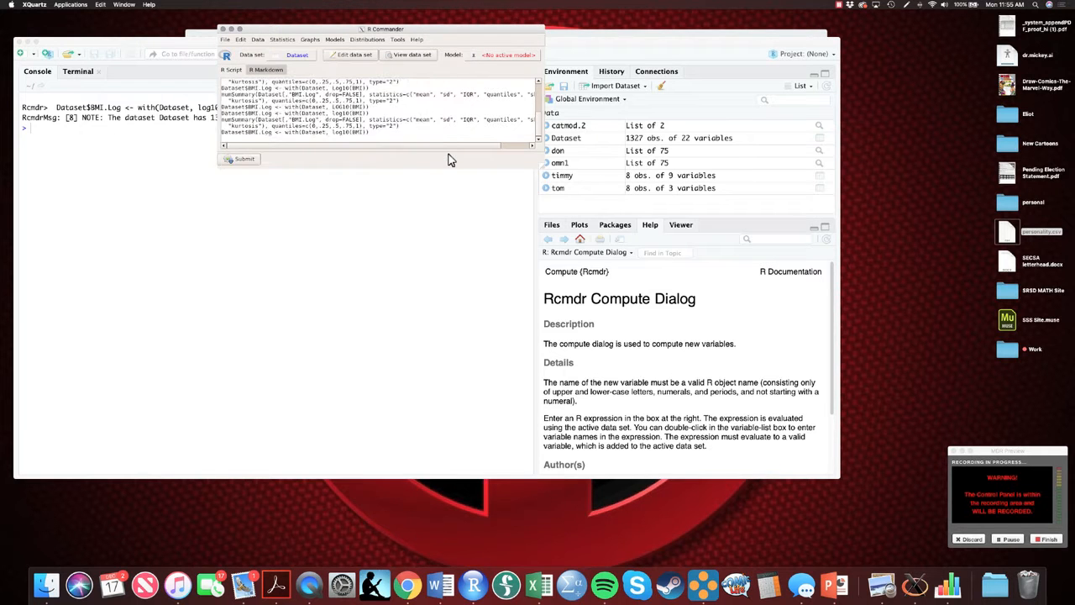
left_click(41, 178)
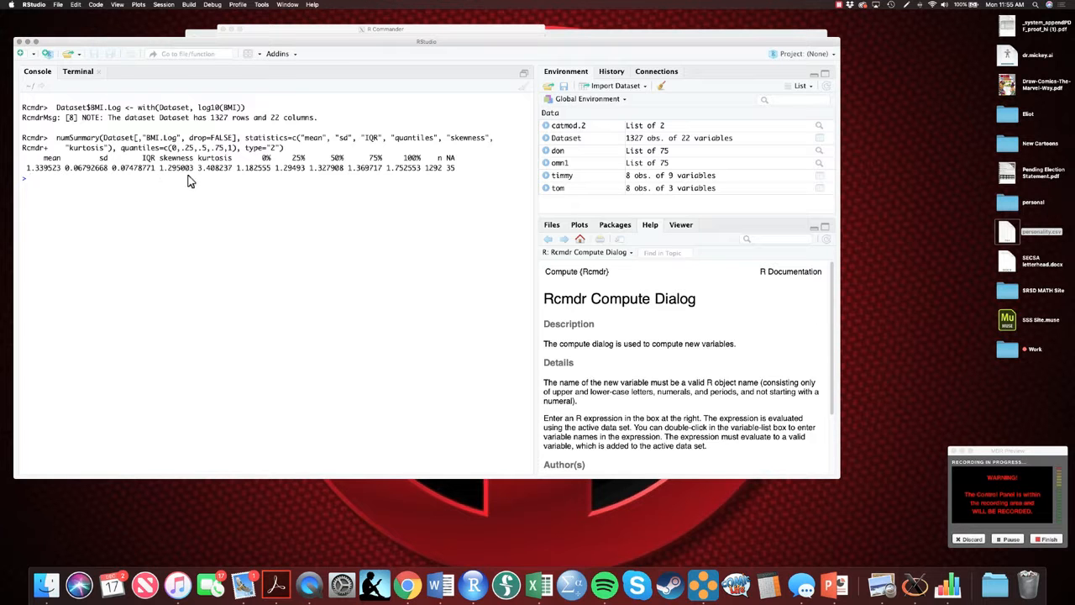
left_click_drag(160, 168, 192, 175)
Step: Compute numerical summaries of the original BMI variable
left_click(318, 30)
left_click(283, 42)
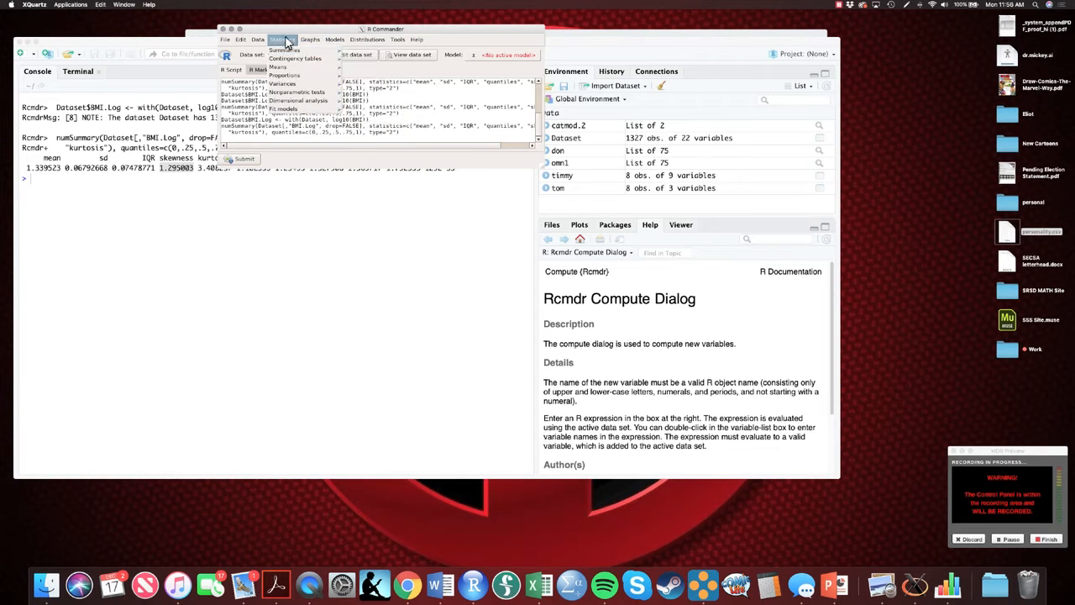
mouse_move(322, 57)
left_click(372, 60)
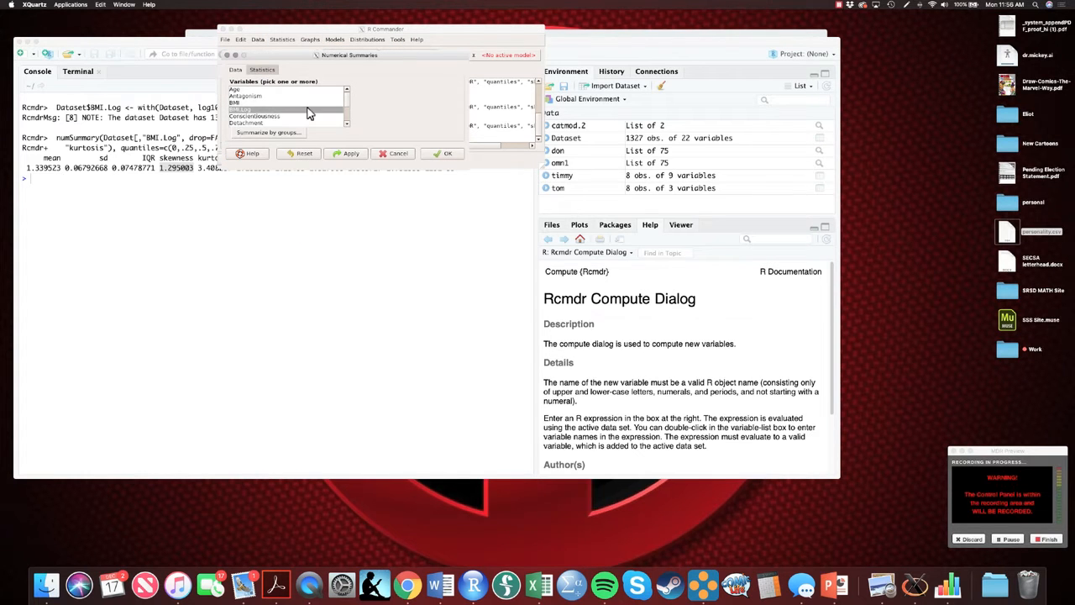
left_click(242, 102)
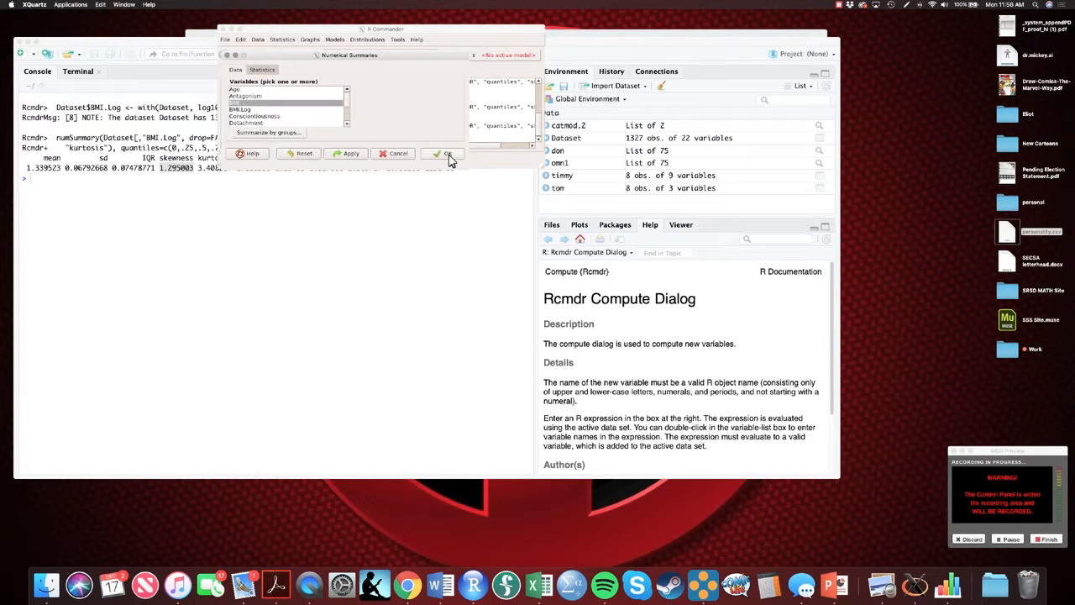
left_click(448, 154)
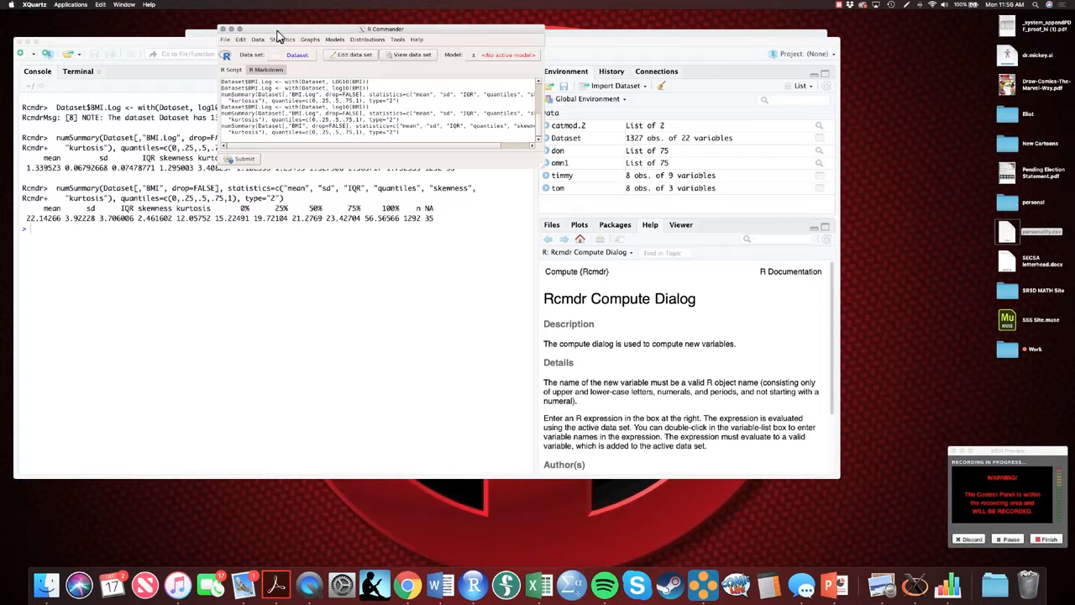
Step: Highlight the kurtosis value of BMI.Log in the console output
left_click(232, 29)
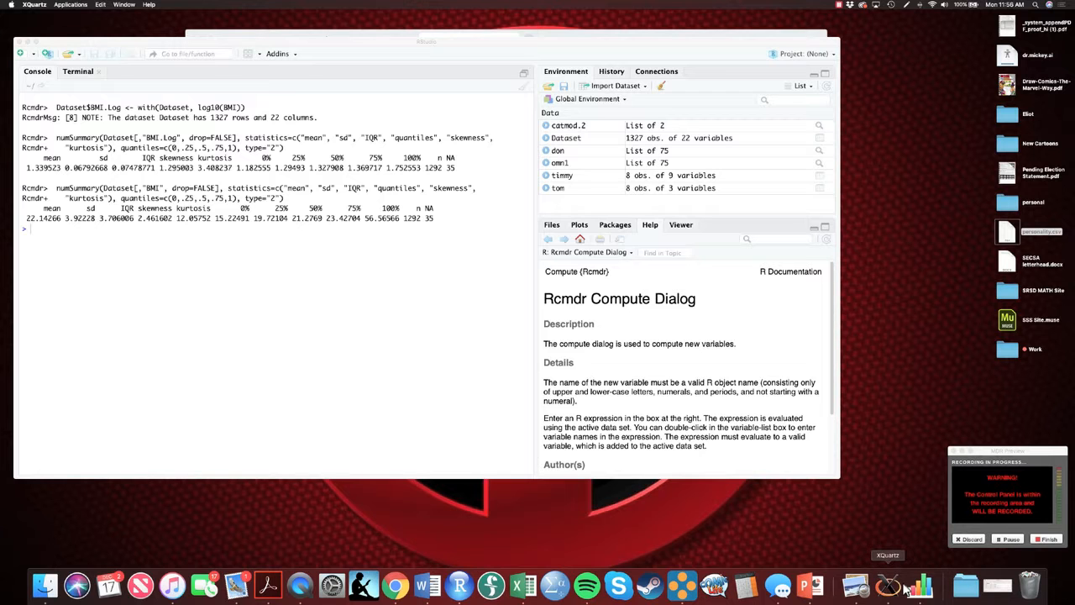
left_click(165, 199)
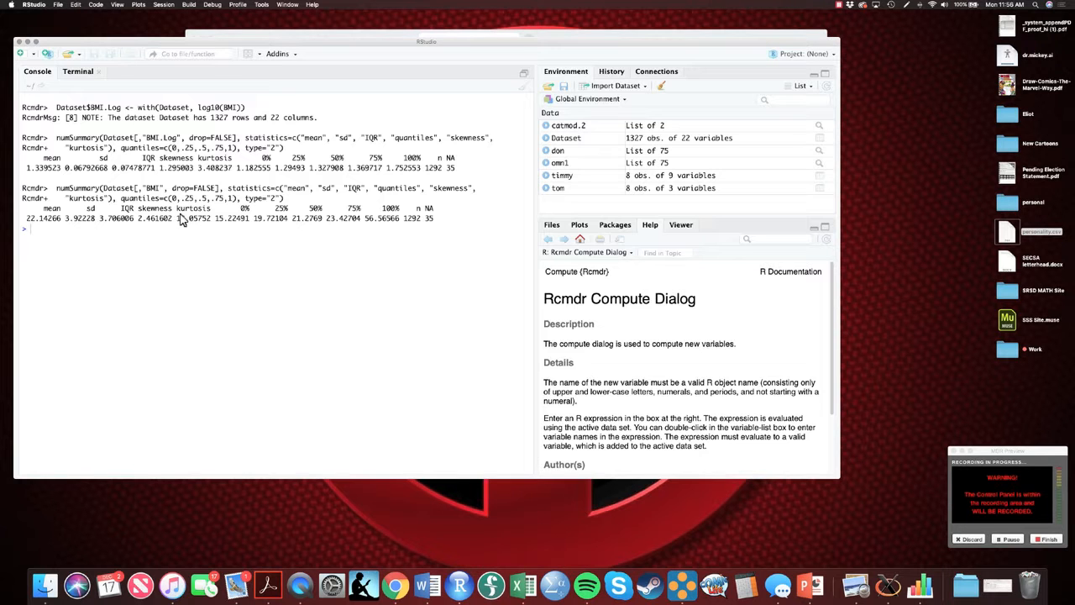
left_click_drag(160, 168, 236, 173)
Step: Consult the YouTube tutorial on transforming data in R Commander, then return to the R workspace
left_click(372, 36)
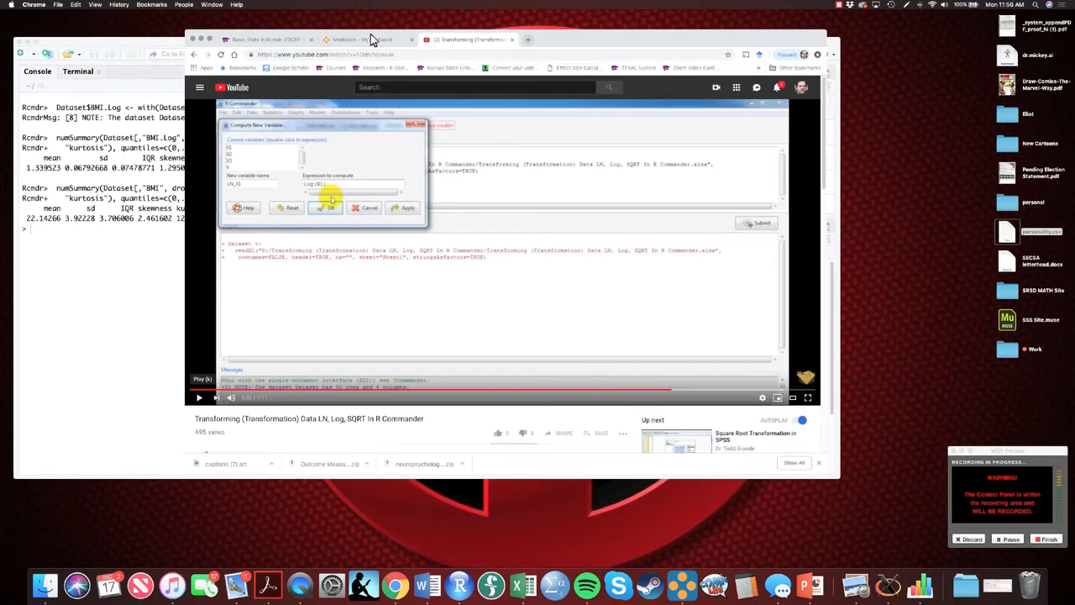
left_click(202, 38)
left_click(132, 48)
left_click(893, 591)
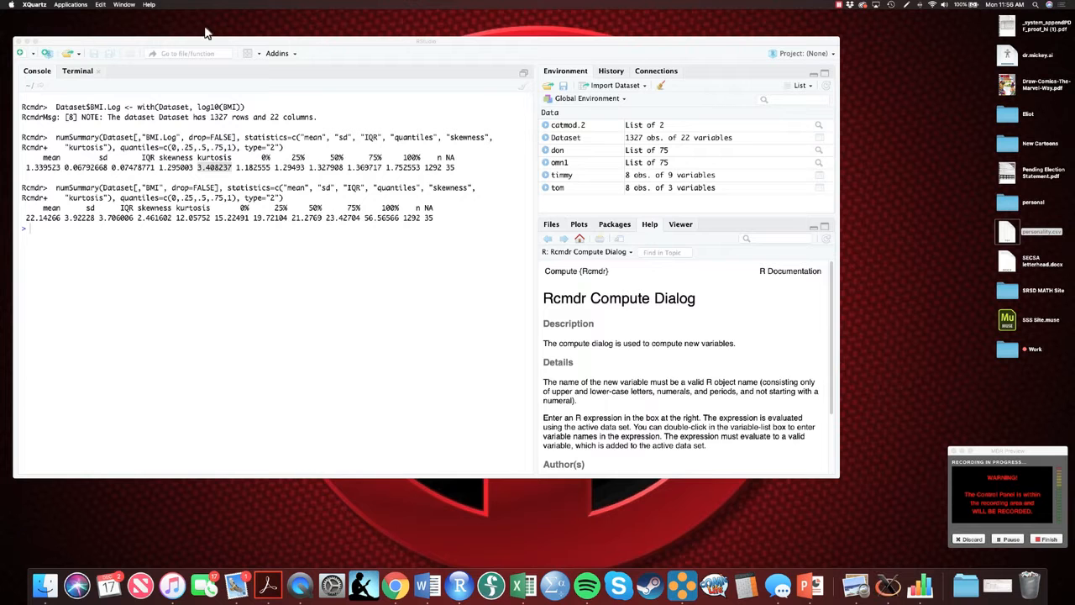
Step: Recompute BMI.Log as sqrt(BMI), overwriting the existing BMI.Log variable
left_click(130, 6)
left_click(143, 84)
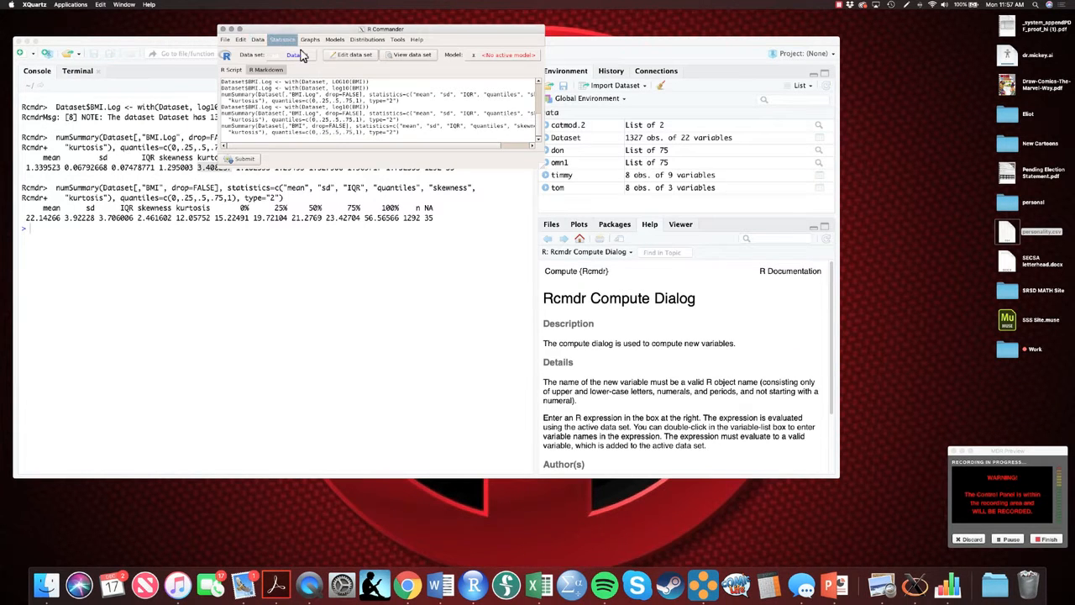
left_click(286, 41)
mouse_move(258, 40)
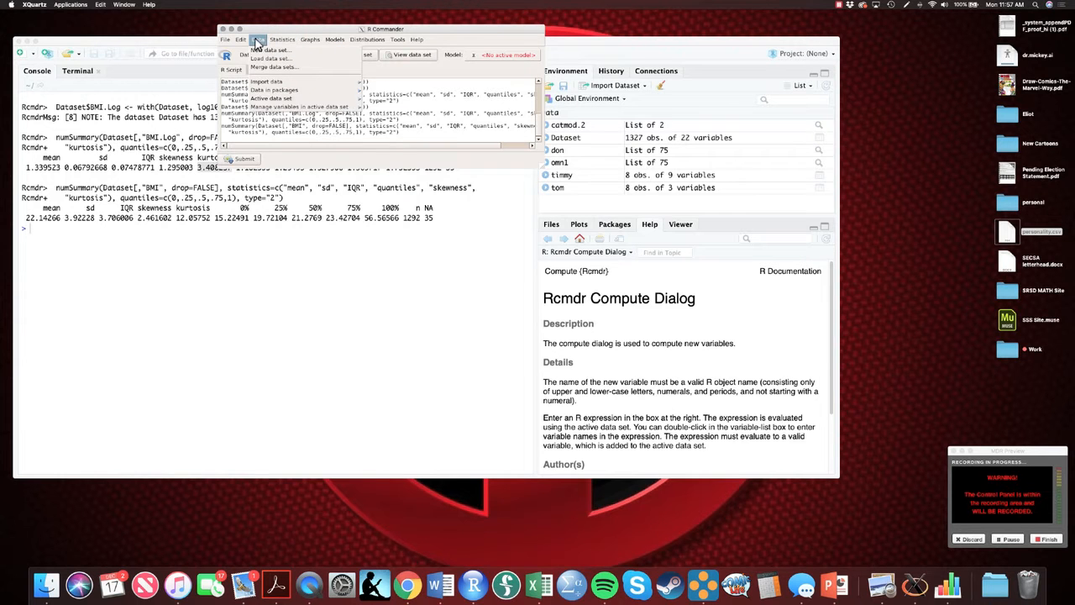
mouse_move(290, 107)
left_click(391, 122)
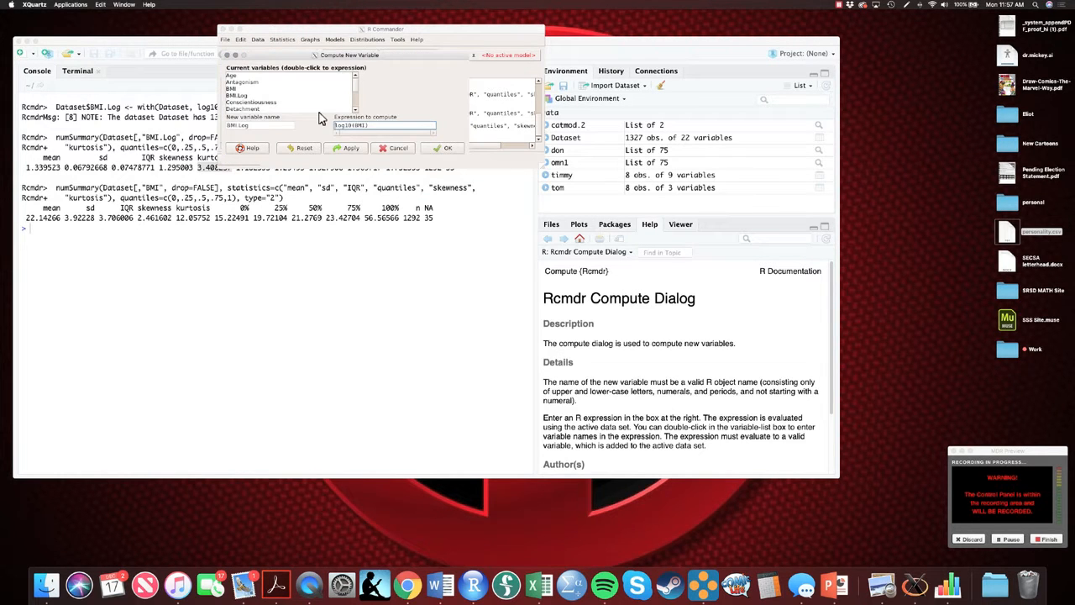
left_click_drag(354, 127, 328, 127)
type("sqrt")
left_click(445, 149)
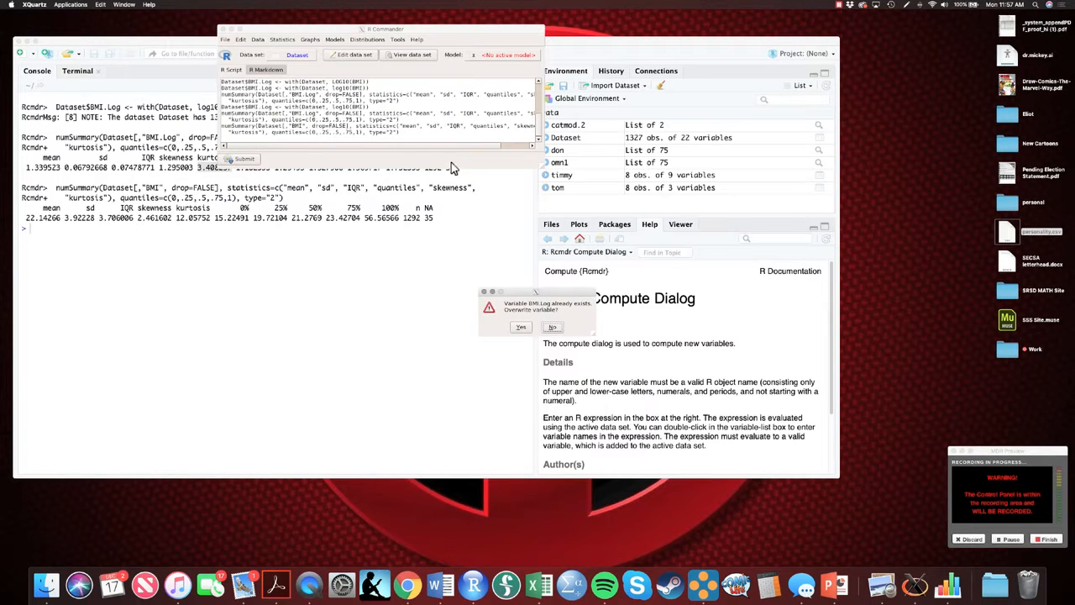
left_click(526, 327)
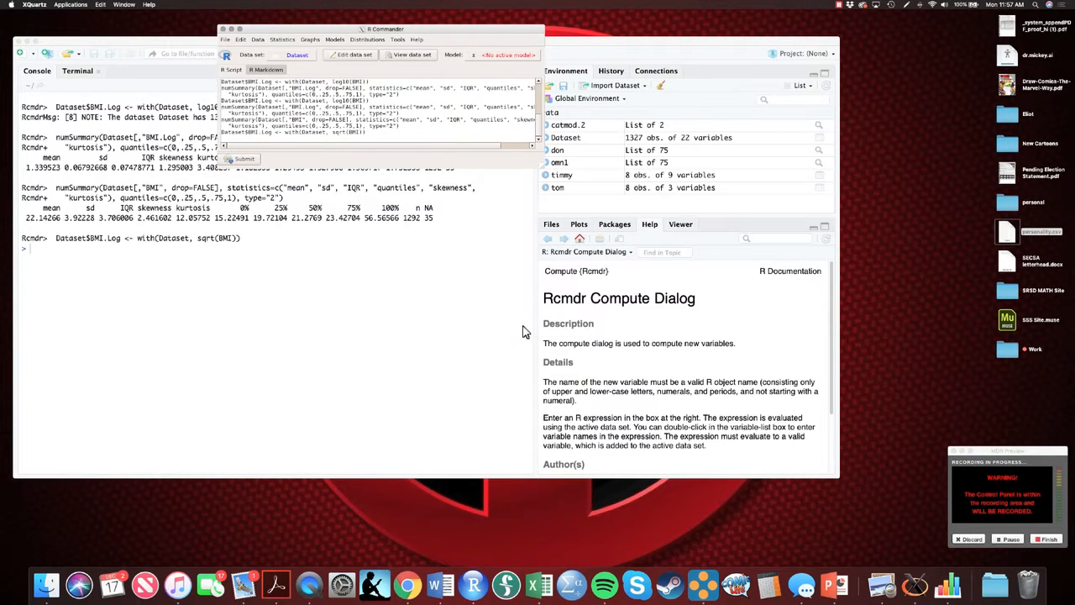
Step: Compute numerical summaries of the square-root transformed BMI.Log variable
left_click(284, 46)
mouse_move(295, 53)
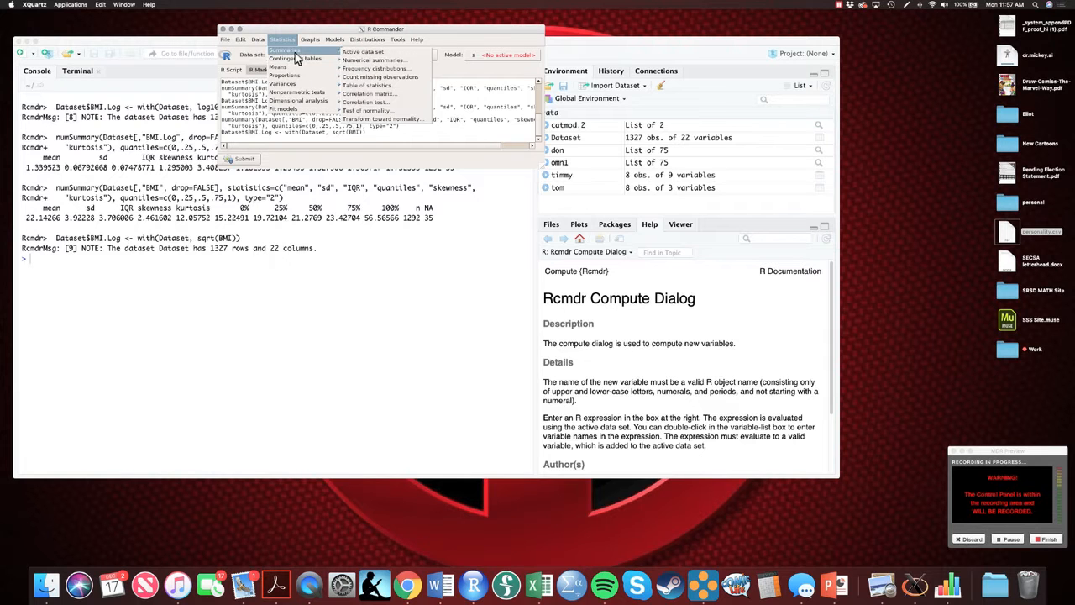
left_click(373, 60)
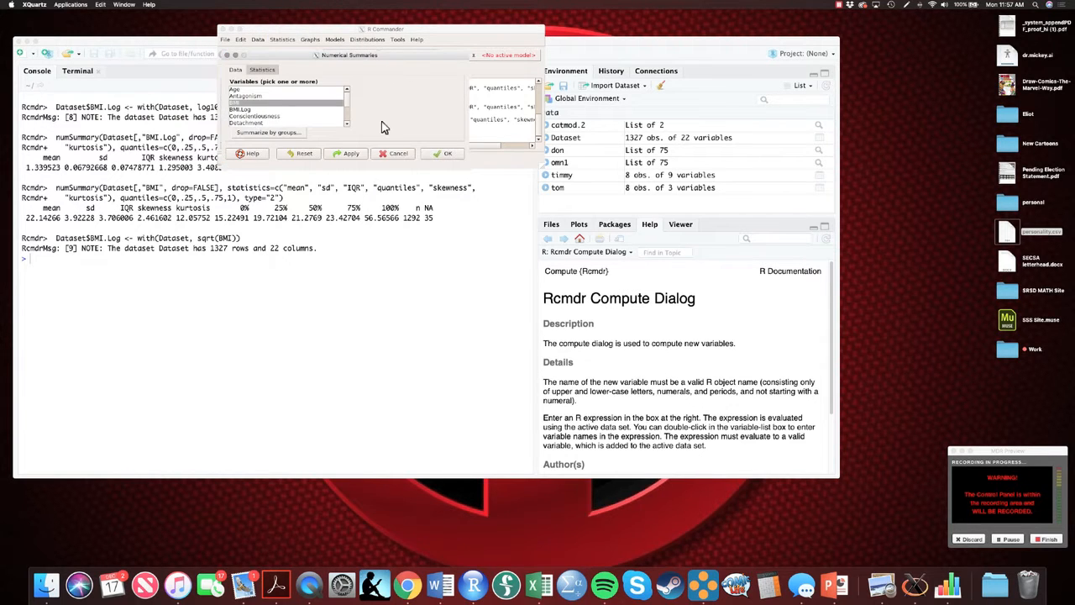
left_click(257, 109)
left_click(445, 153)
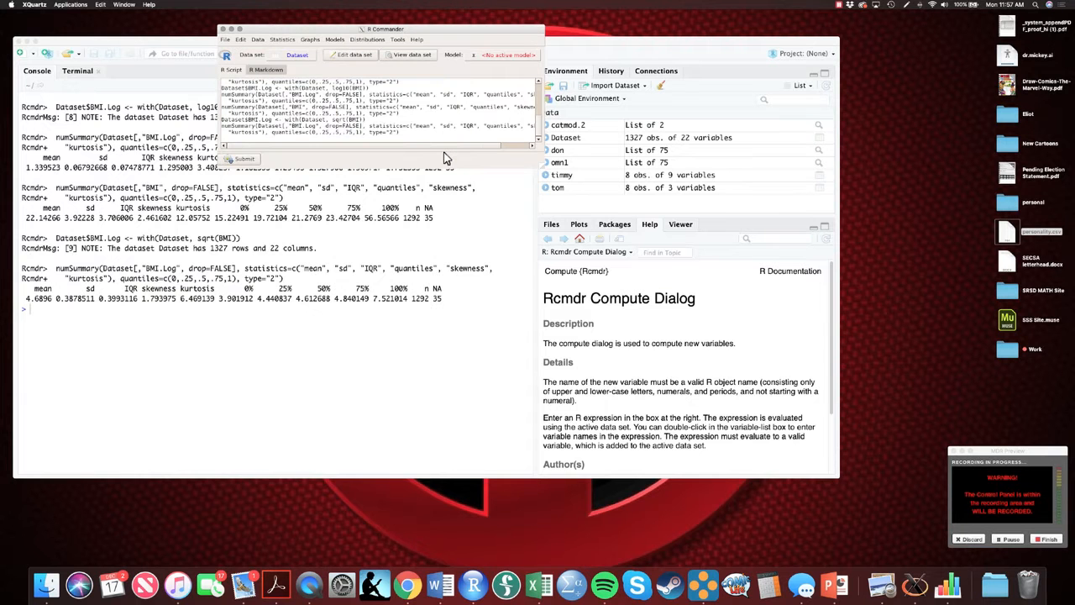
left_click(193, 304)
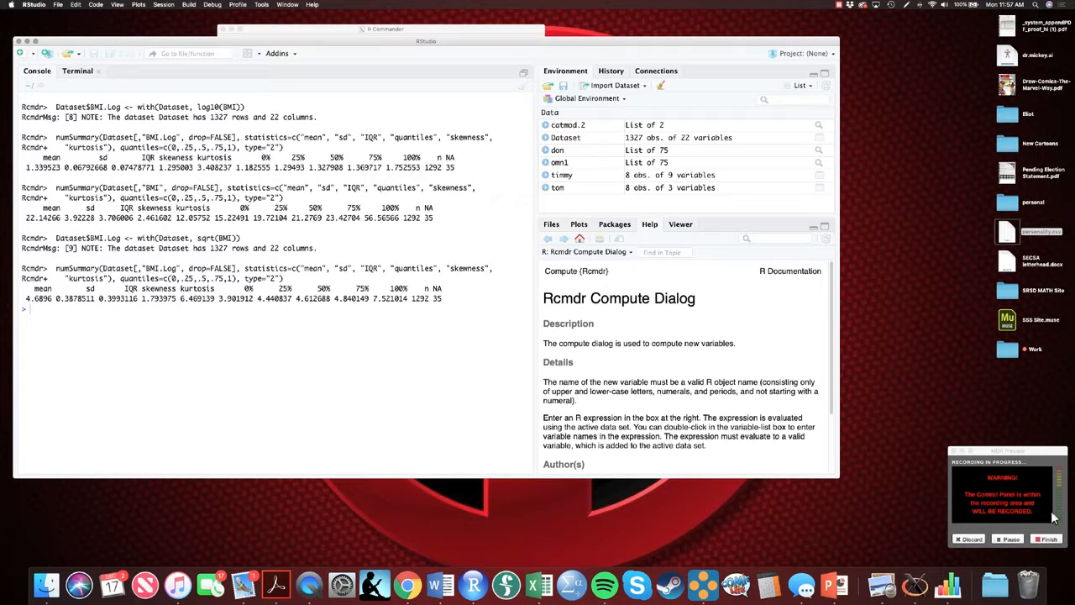
Step: Compute numerical summaries of BMI again and highlight its skewness and kurtosis values
left_click(1045, 540)
left_click(262, 32)
left_click(276, 40)
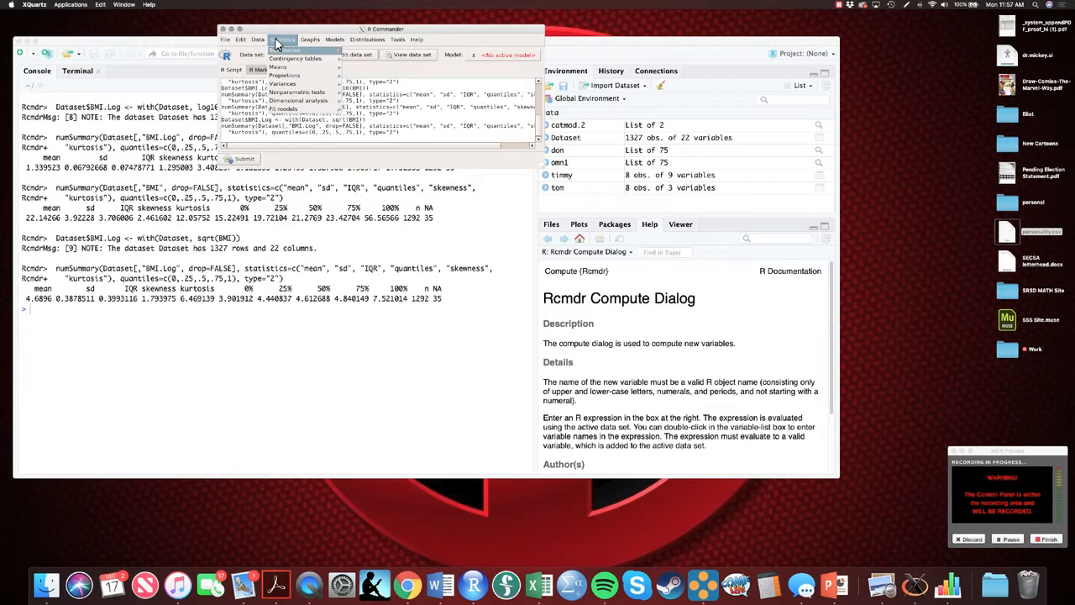
mouse_move(286, 51)
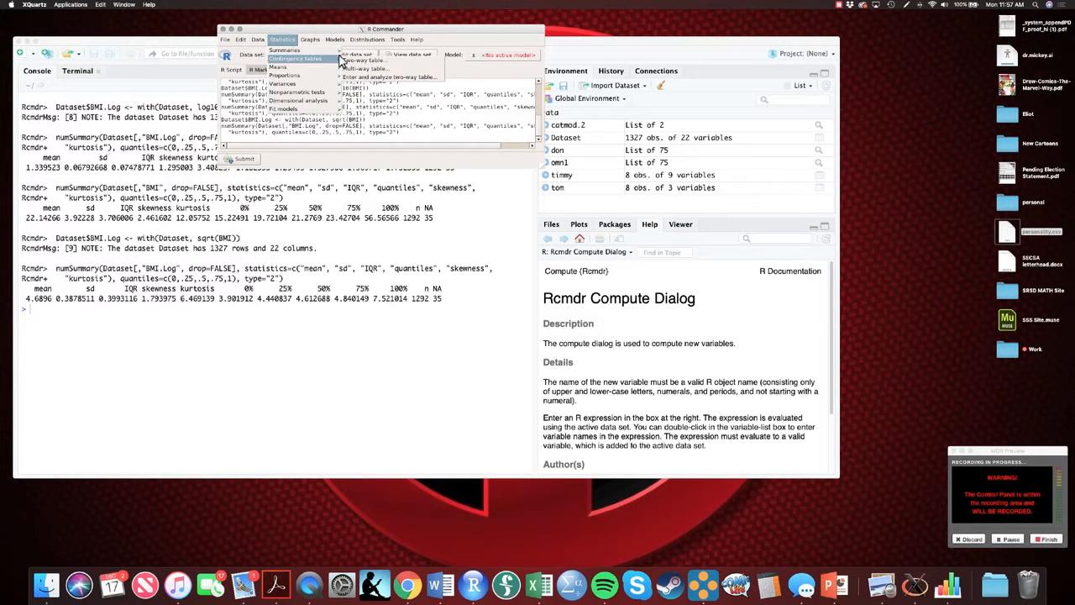
left_click(367, 61)
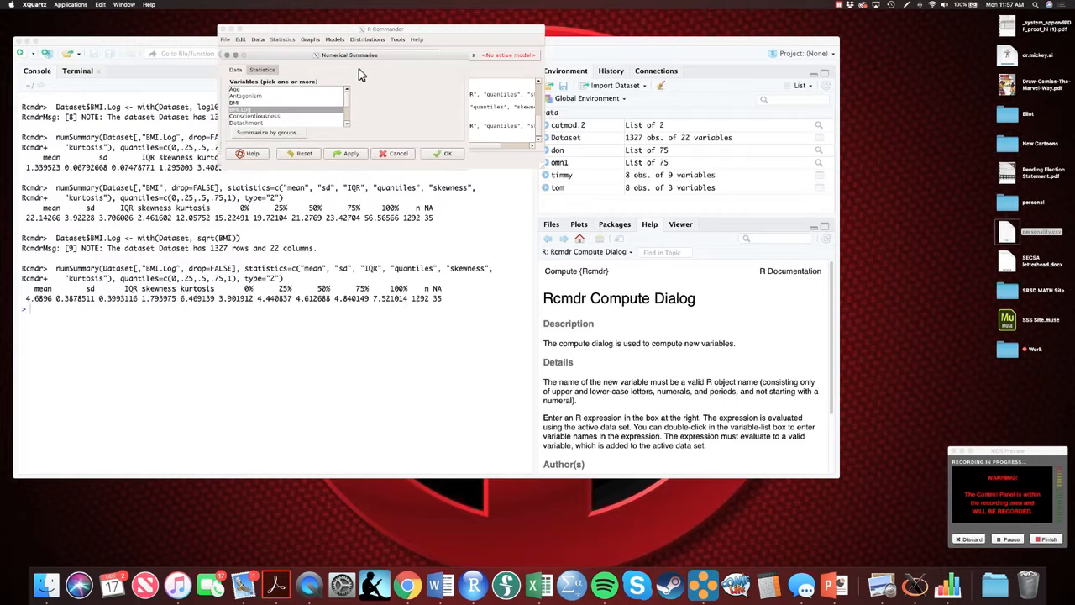
left_click(437, 154)
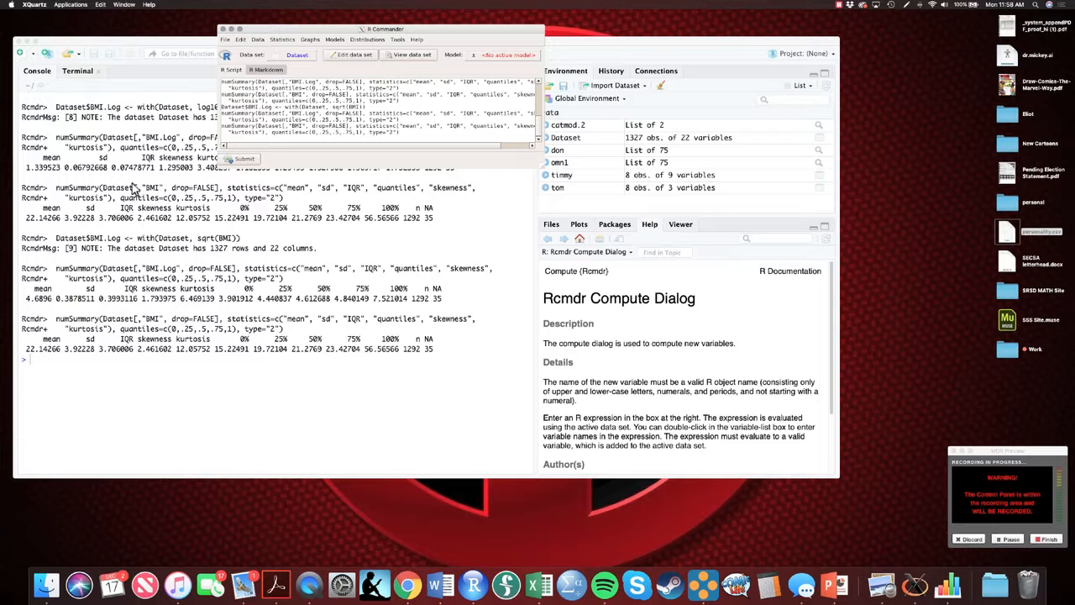
left_click(141, 355)
left_click_drag(137, 349, 212, 352)
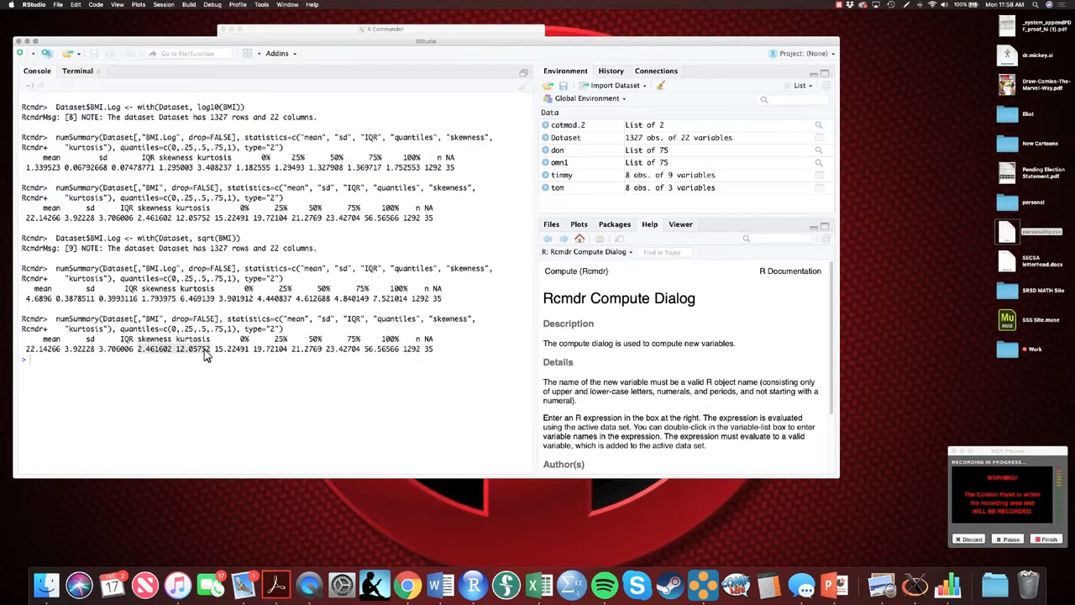